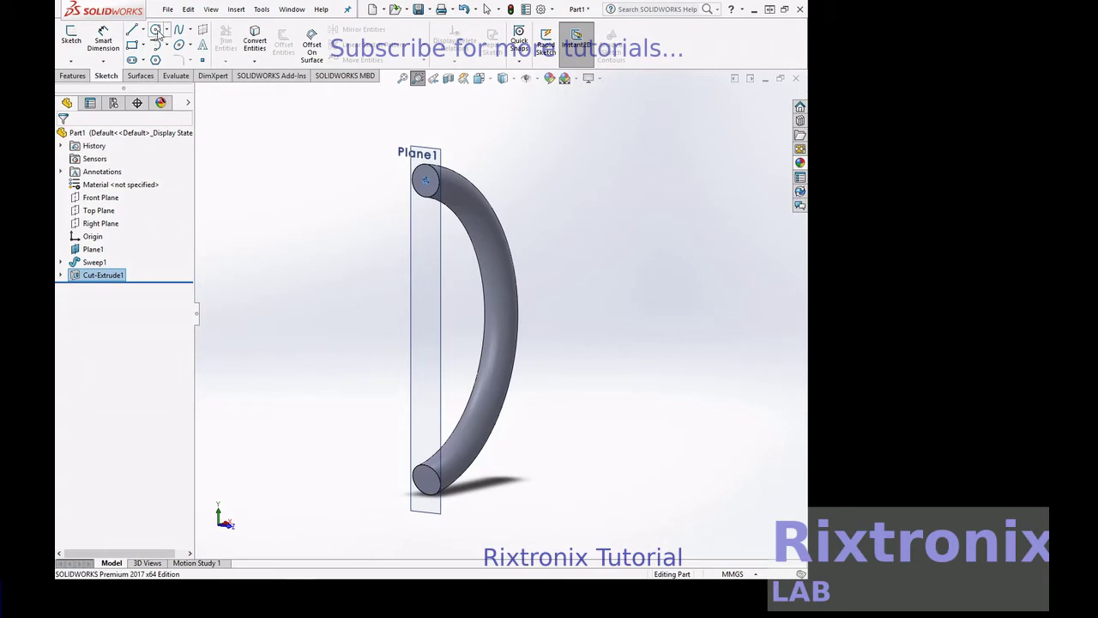
click(157, 30)
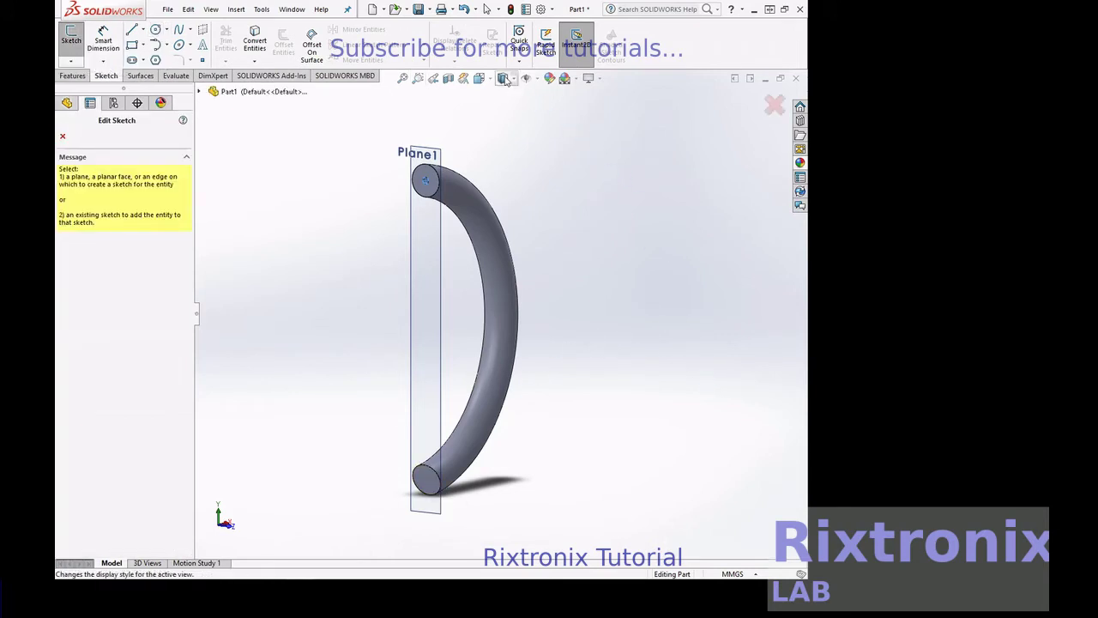
right_click(653, 157)
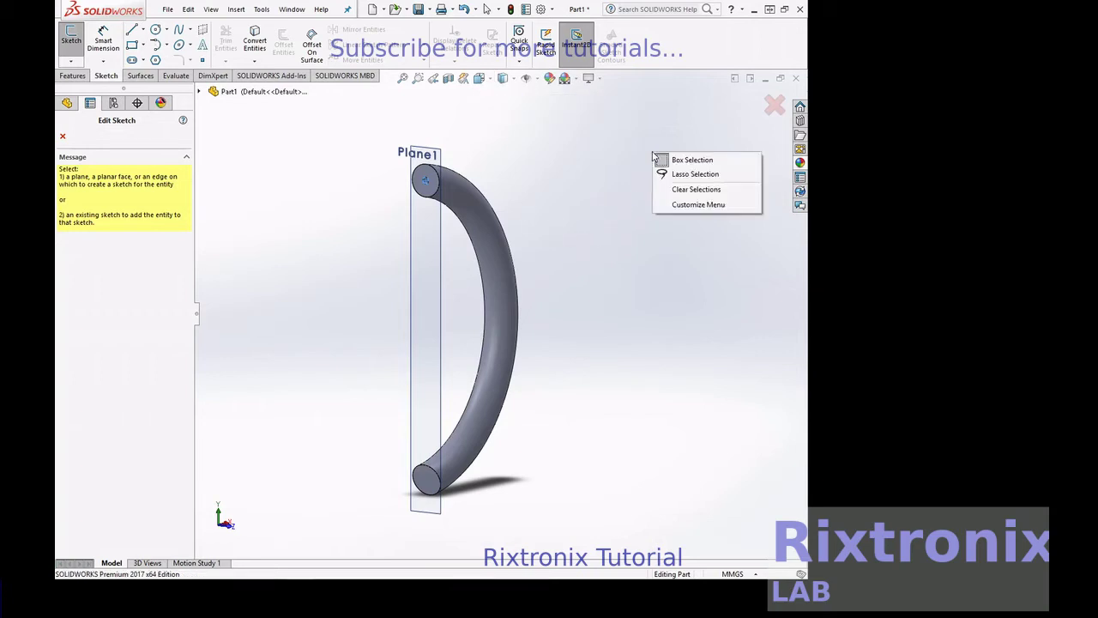
click(574, 130)
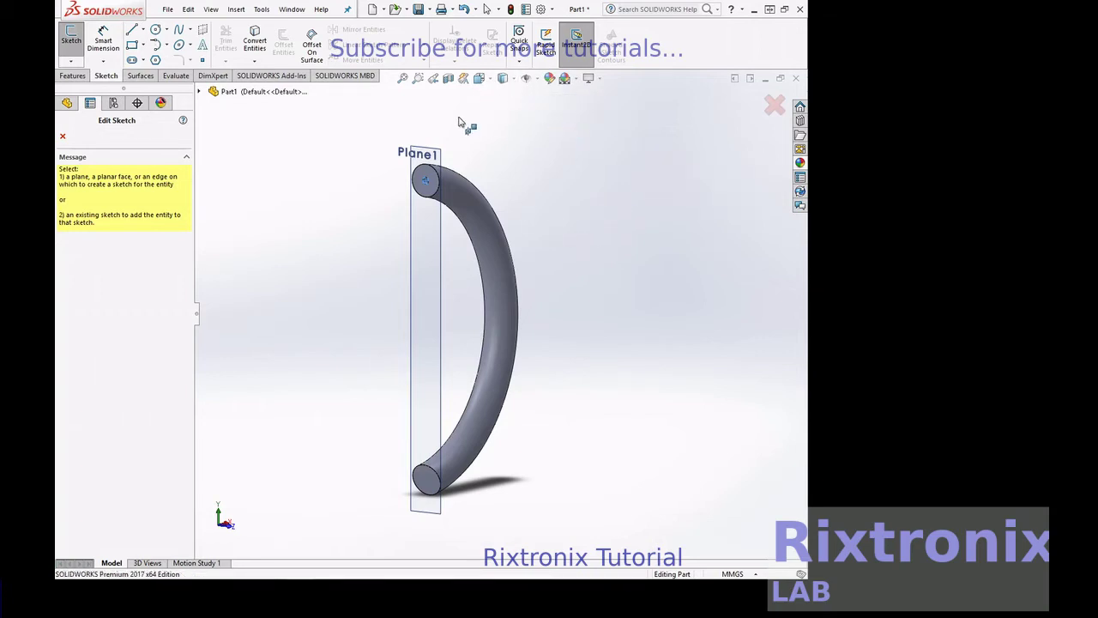
key(Escape)
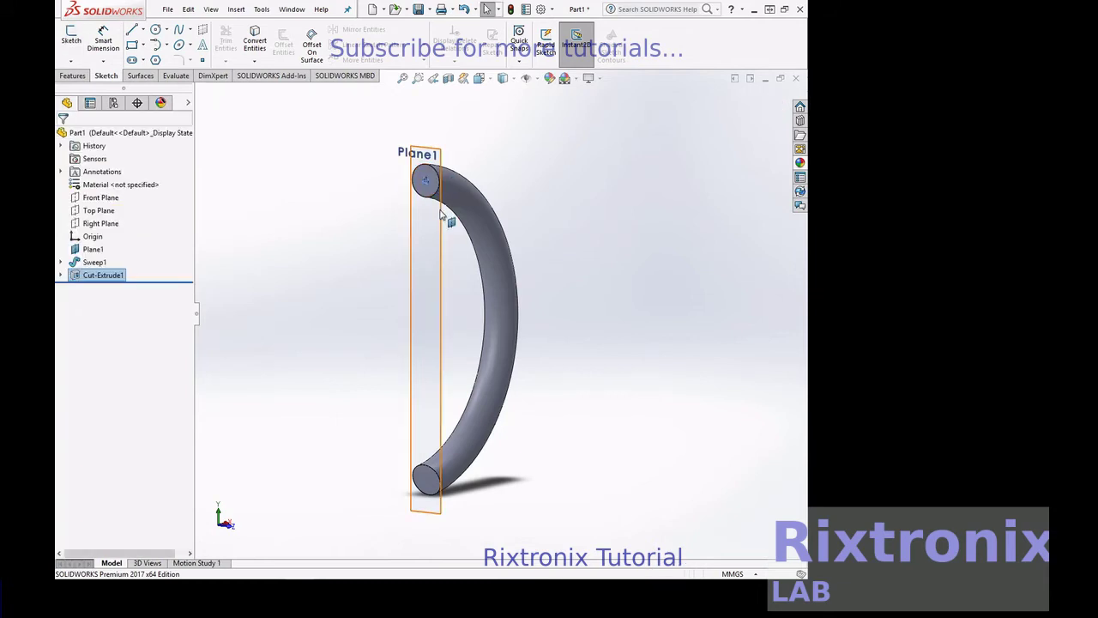
Step: Sketch a circle of about 2.1 mm radius on Plane1, centred on the handle's lower end face, viewed normal to the plane
click(444, 215)
right_click(446, 216)
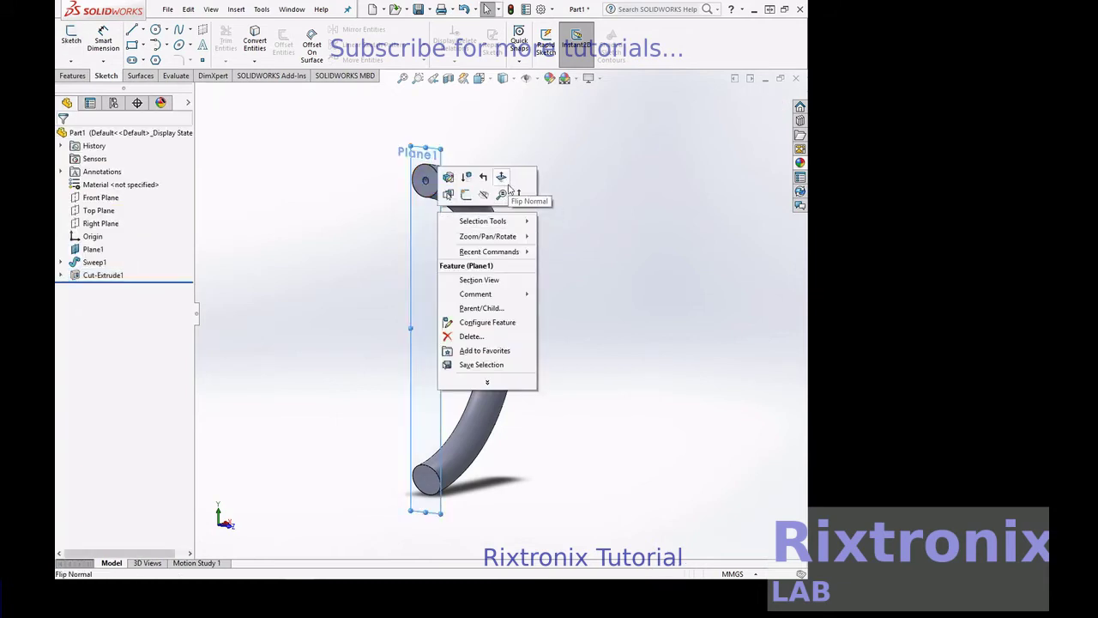
click(510, 188)
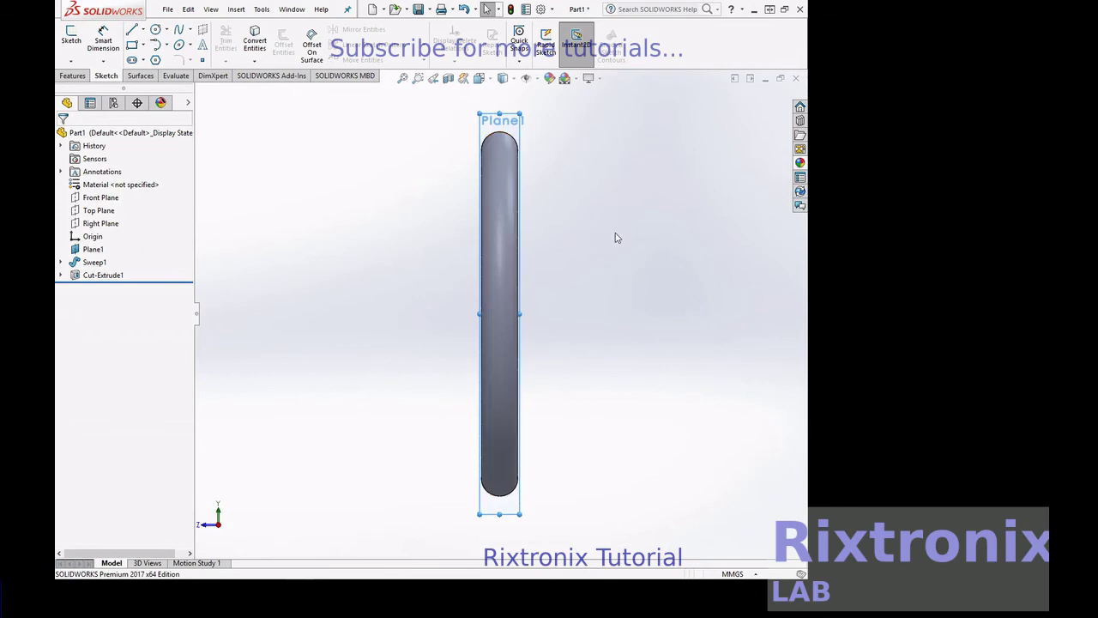
right_click(512, 130)
mouse_move(543, 150)
click(586, 109)
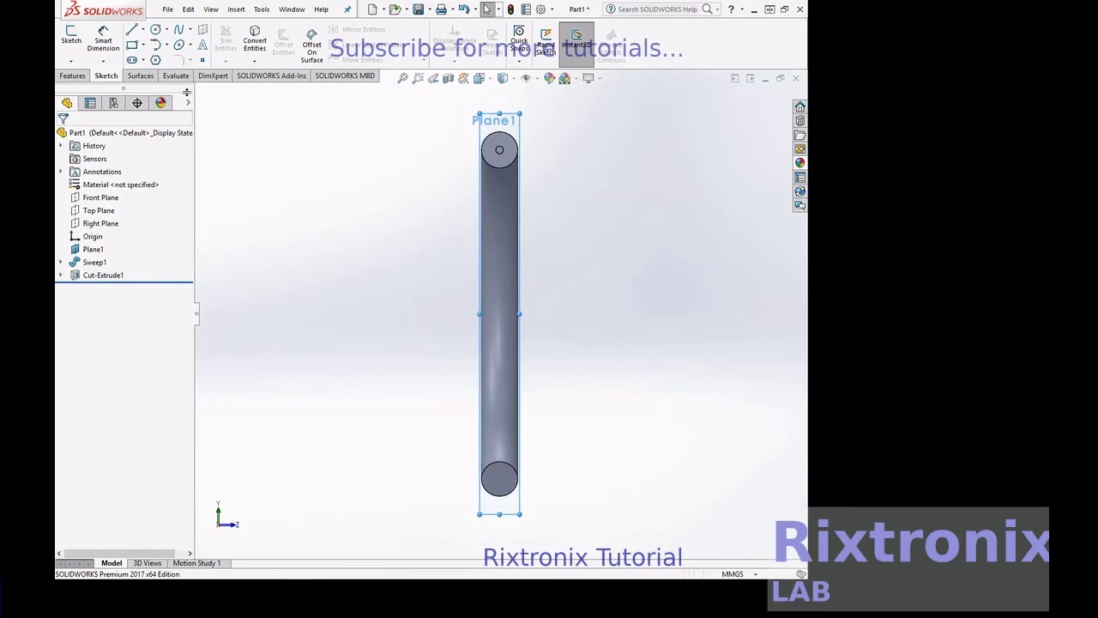
click(156, 29)
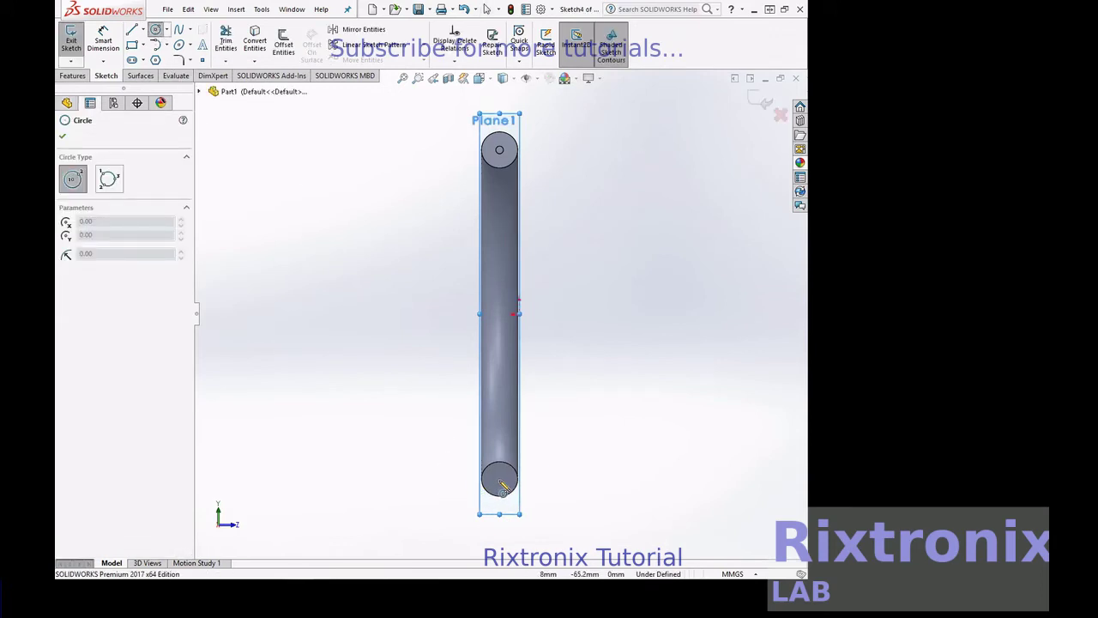
click(500, 479)
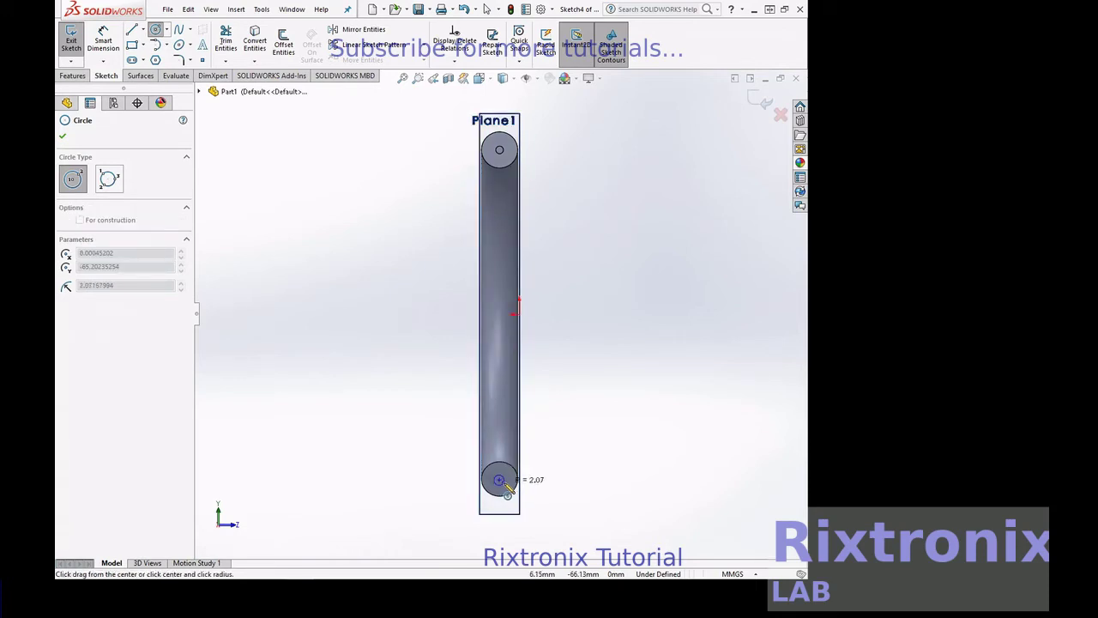
click(505, 486)
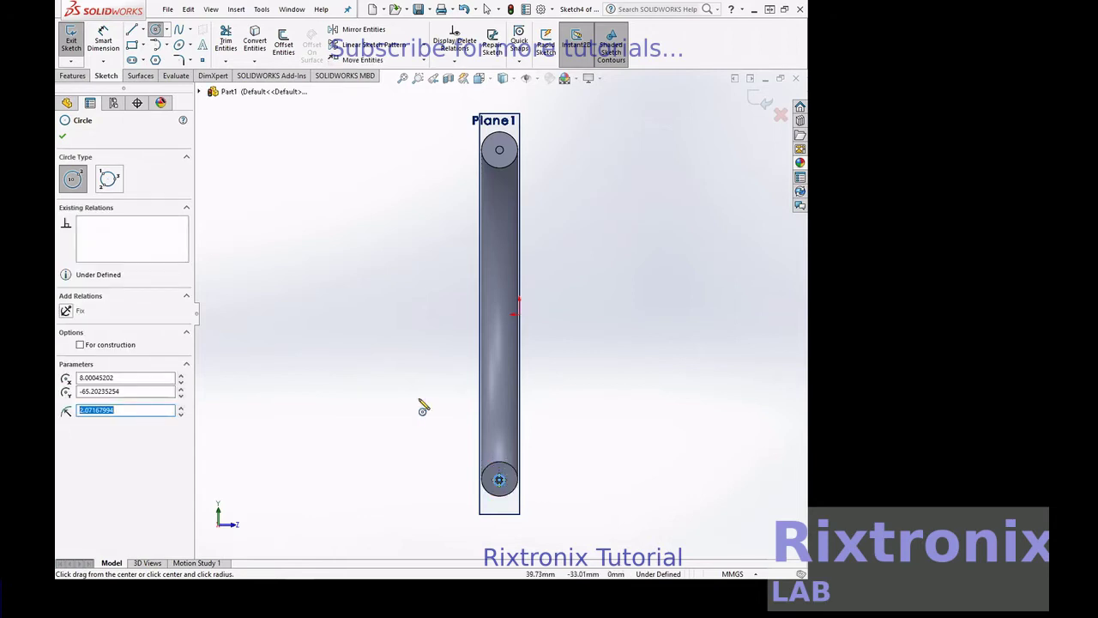
key(Escape)
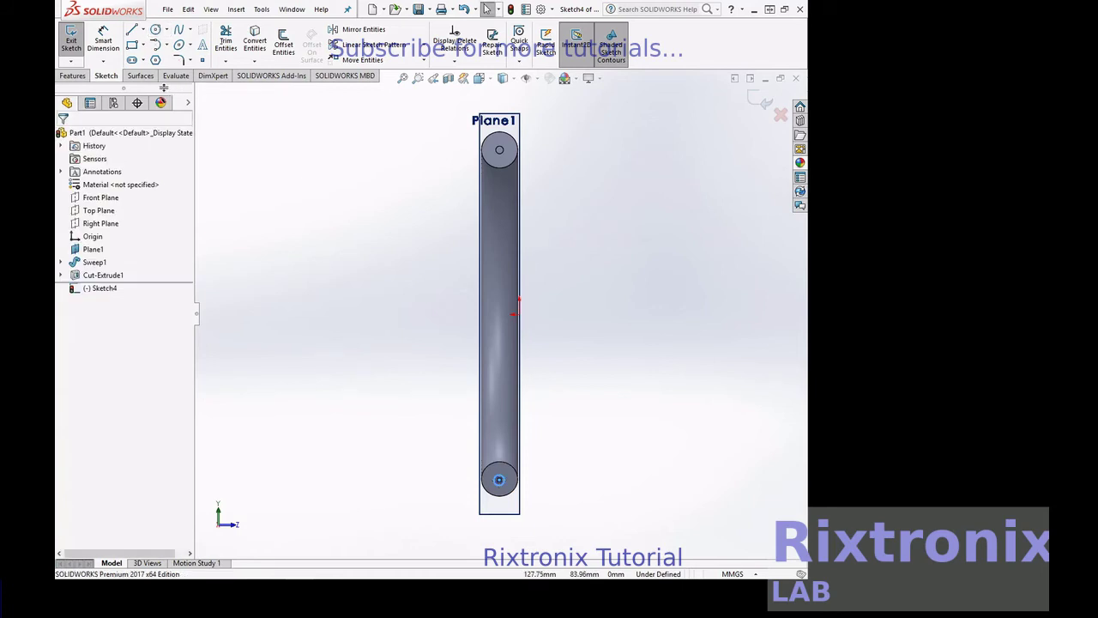
Step: Dimension the lower circle's diameter to 3 mm and exit the sketch
click(102, 38)
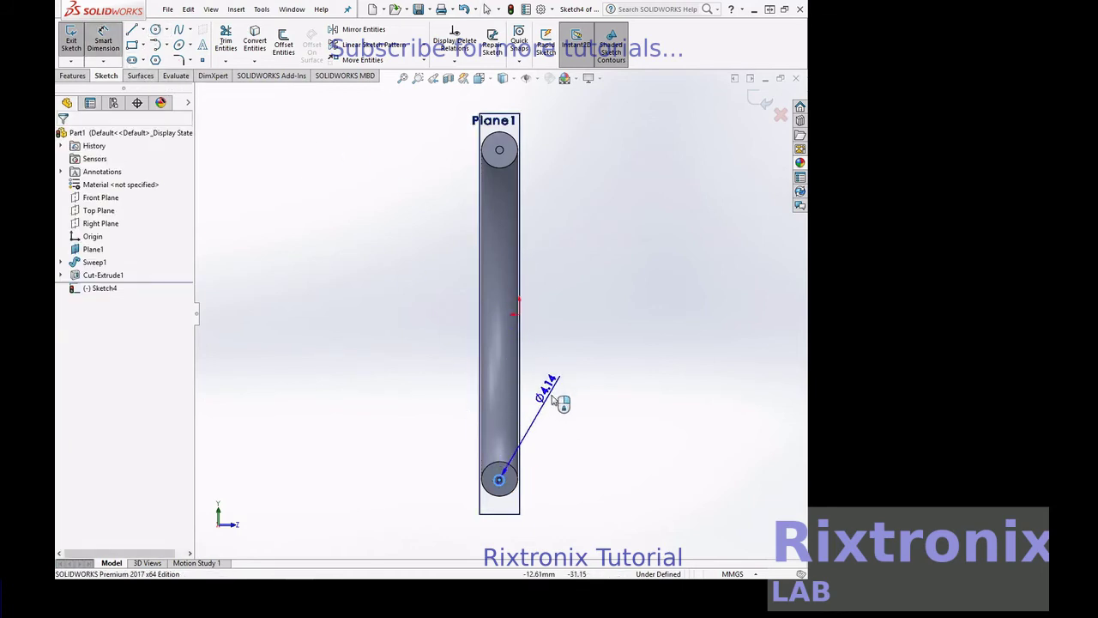
click(566, 418)
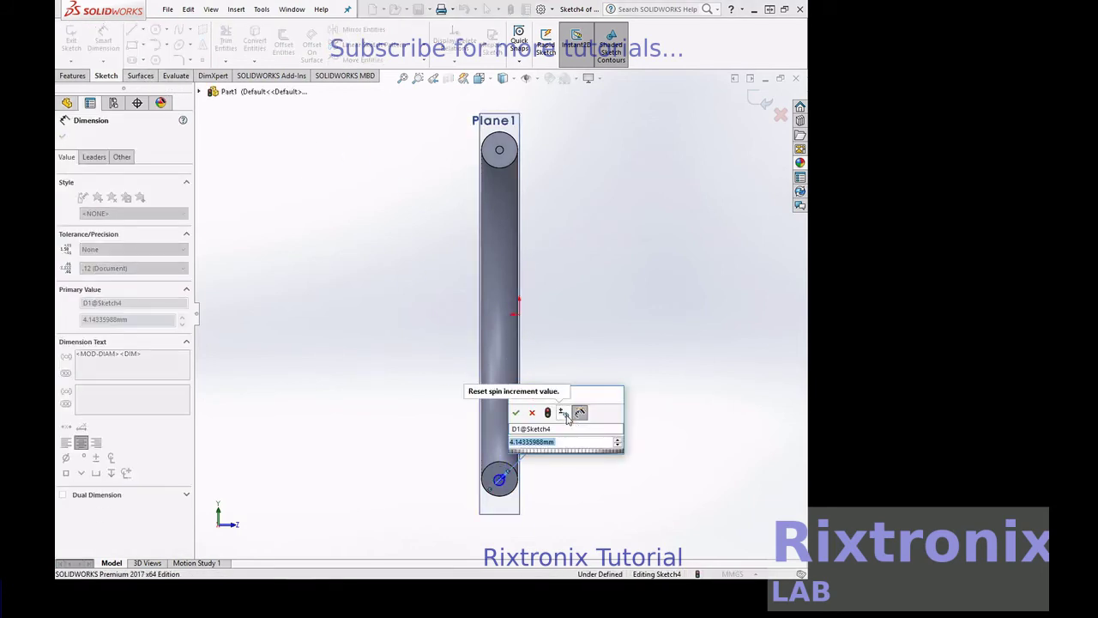
text(3)
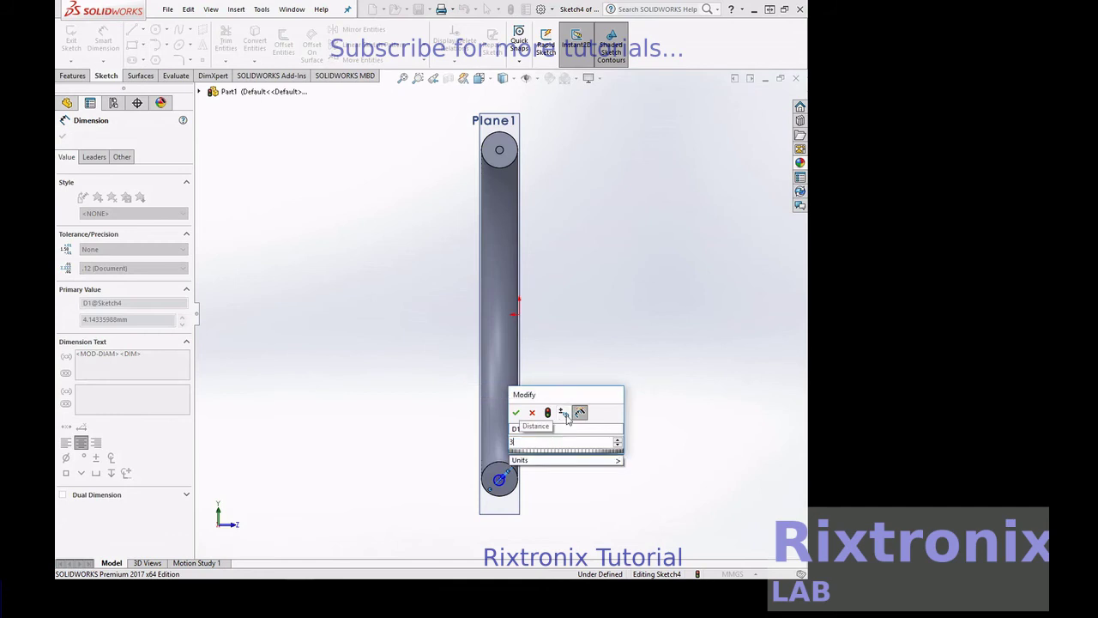
click(516, 413)
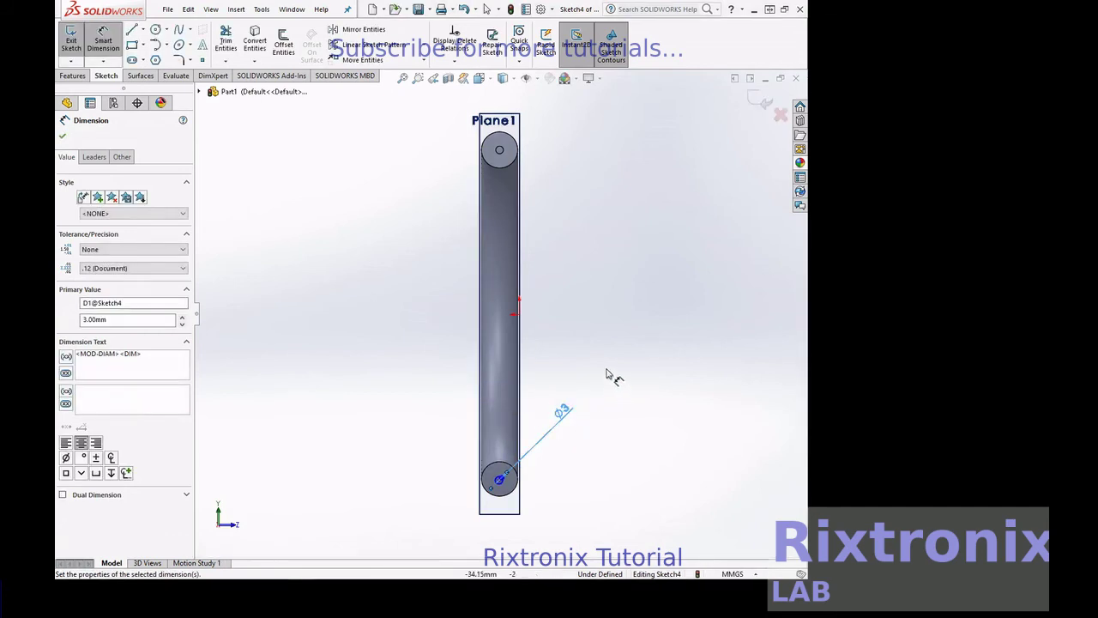
click(62, 135)
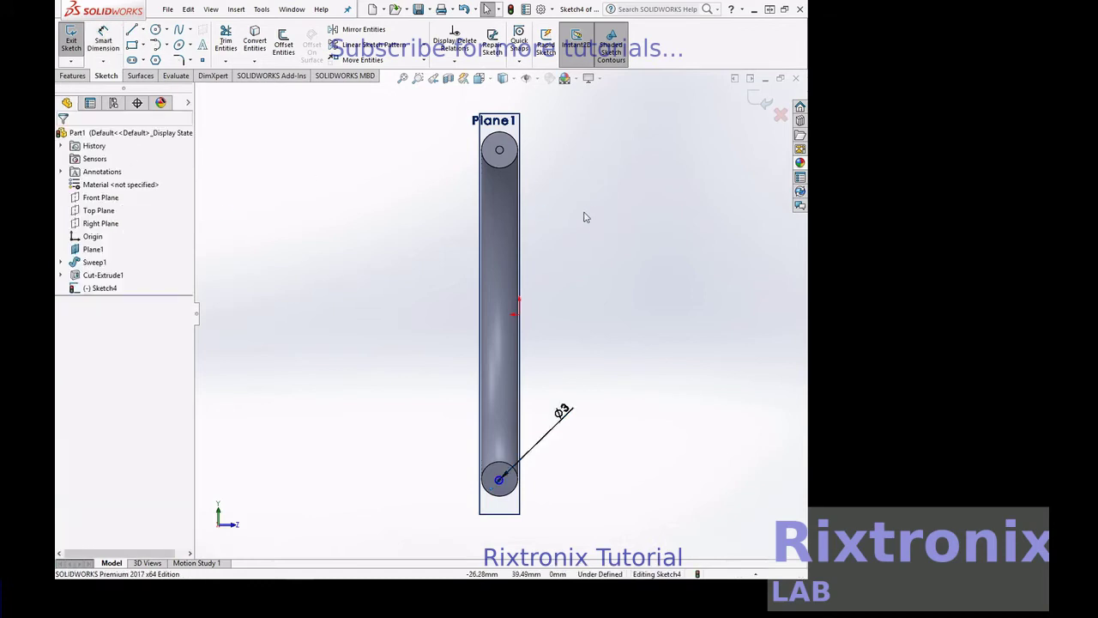
click(71, 39)
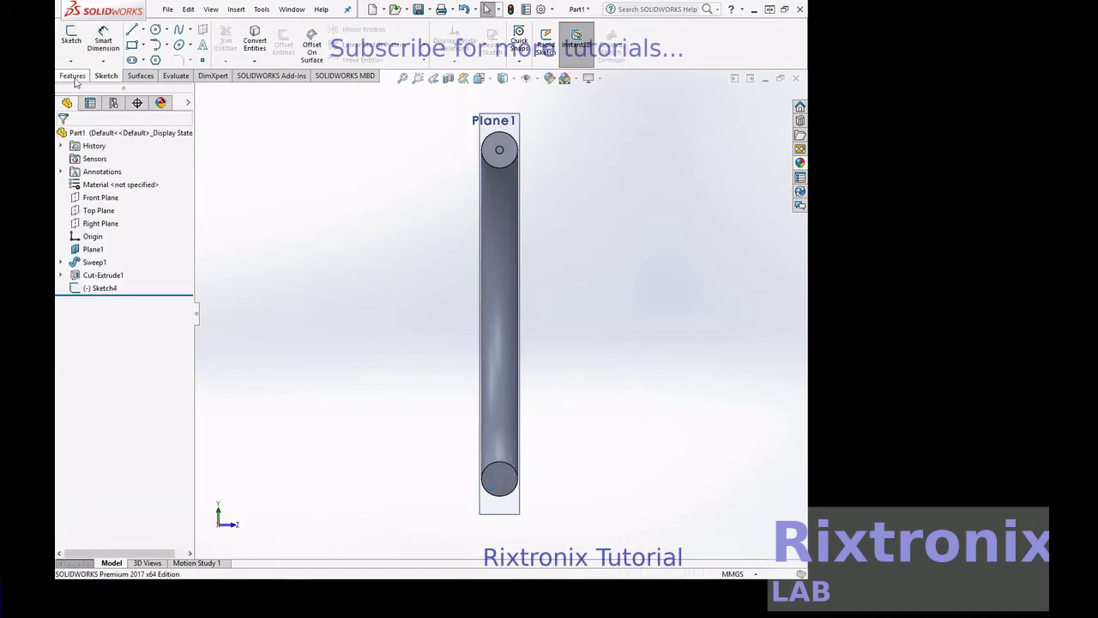
Step: Set up a blind 5 mm extruded cut from the 3 mm circle at the handle's lower end
click(89, 76)
click(232, 49)
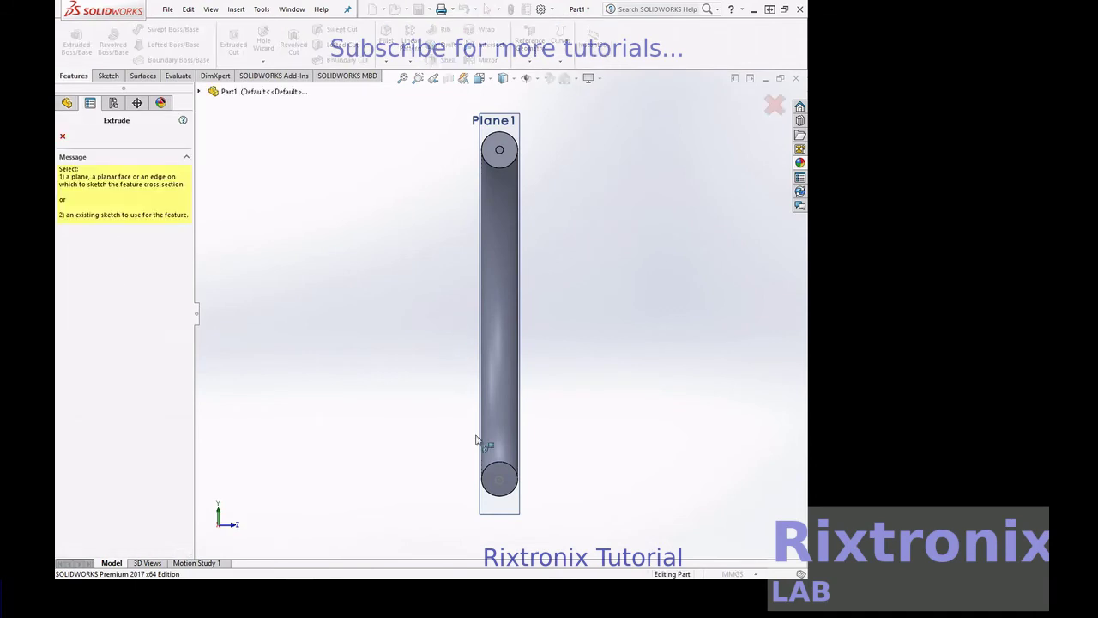
click(503, 482)
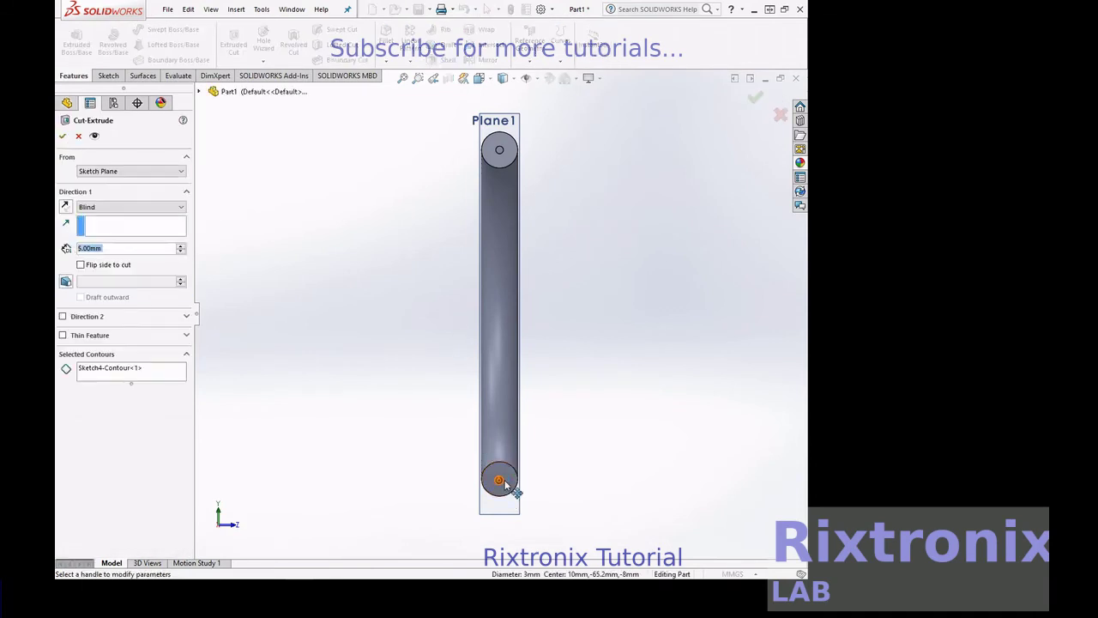
right_click(665, 402)
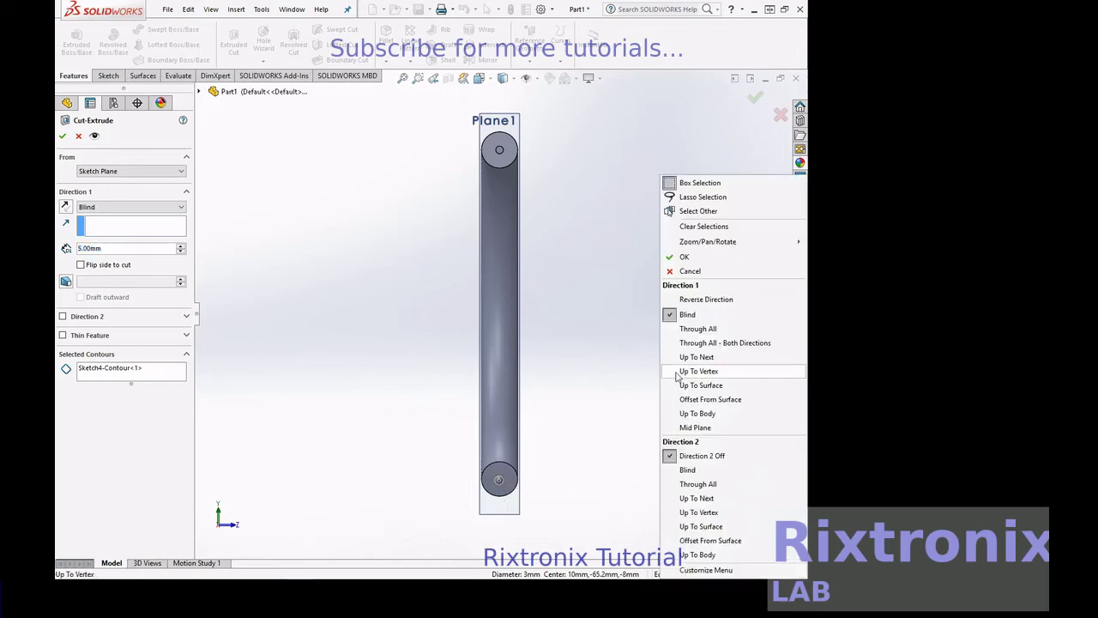
mouse_move(739, 241)
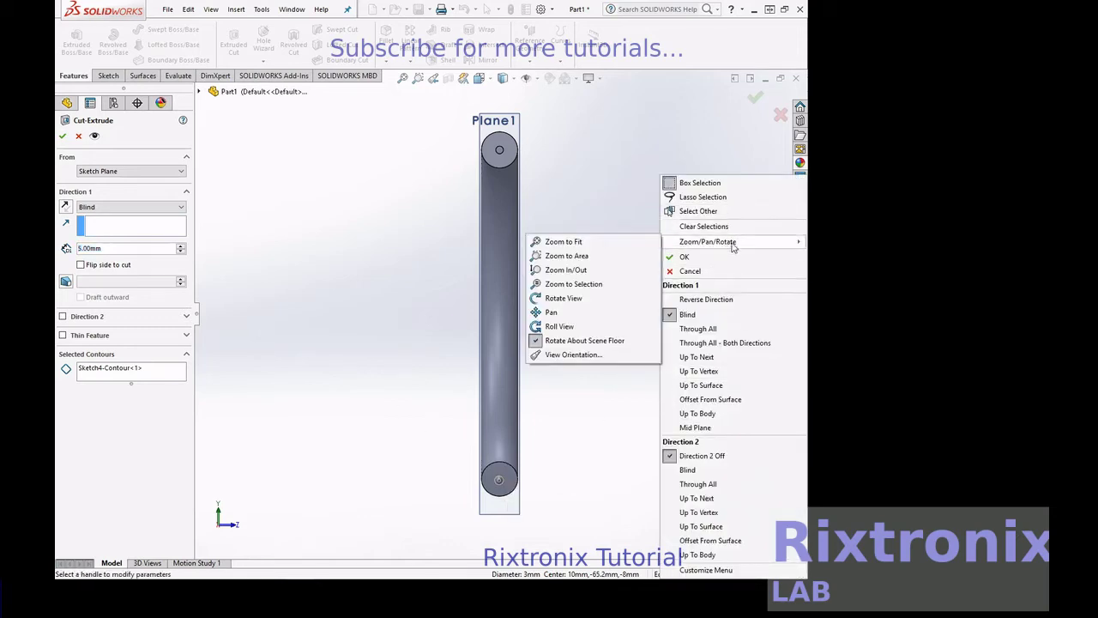
click(549, 297)
drag(549, 296, 652, 299)
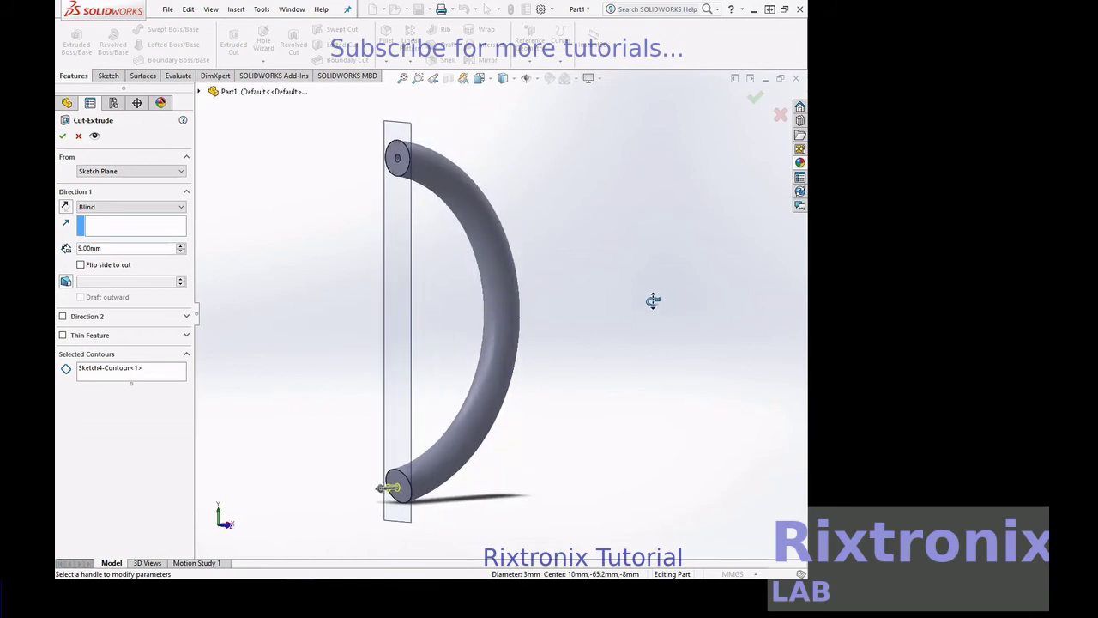
click(81, 265)
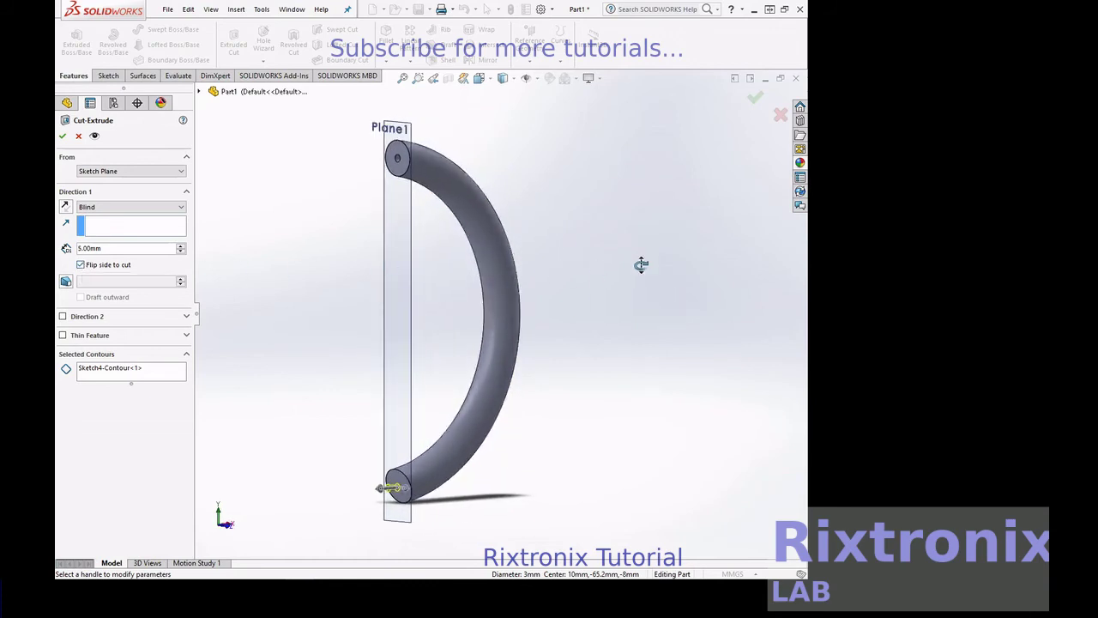
drag(660, 247, 612, 248)
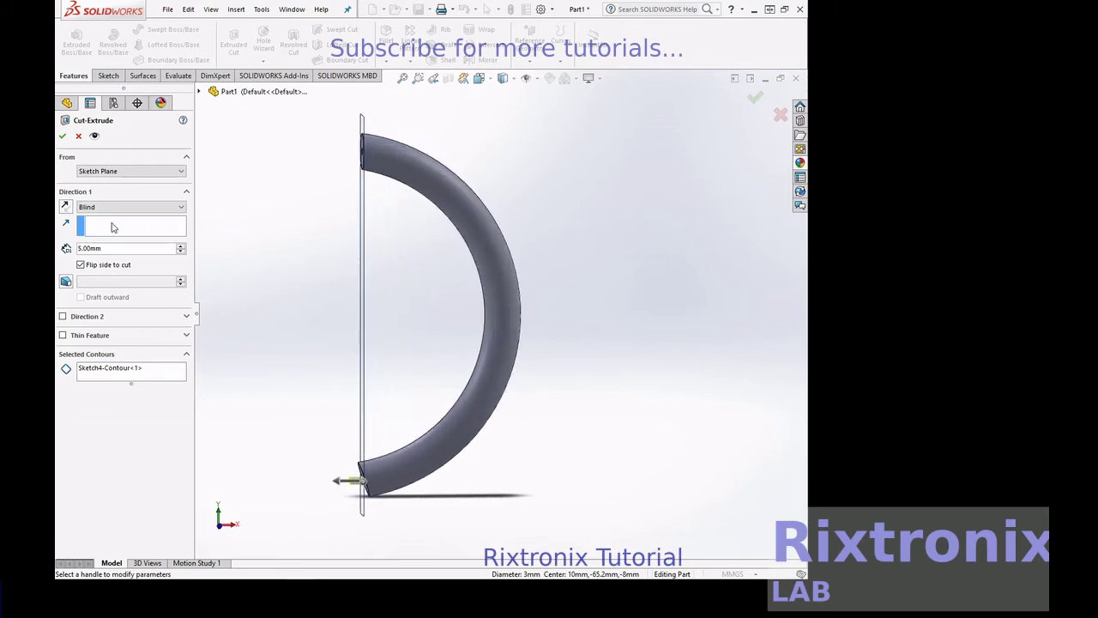
click(80, 265)
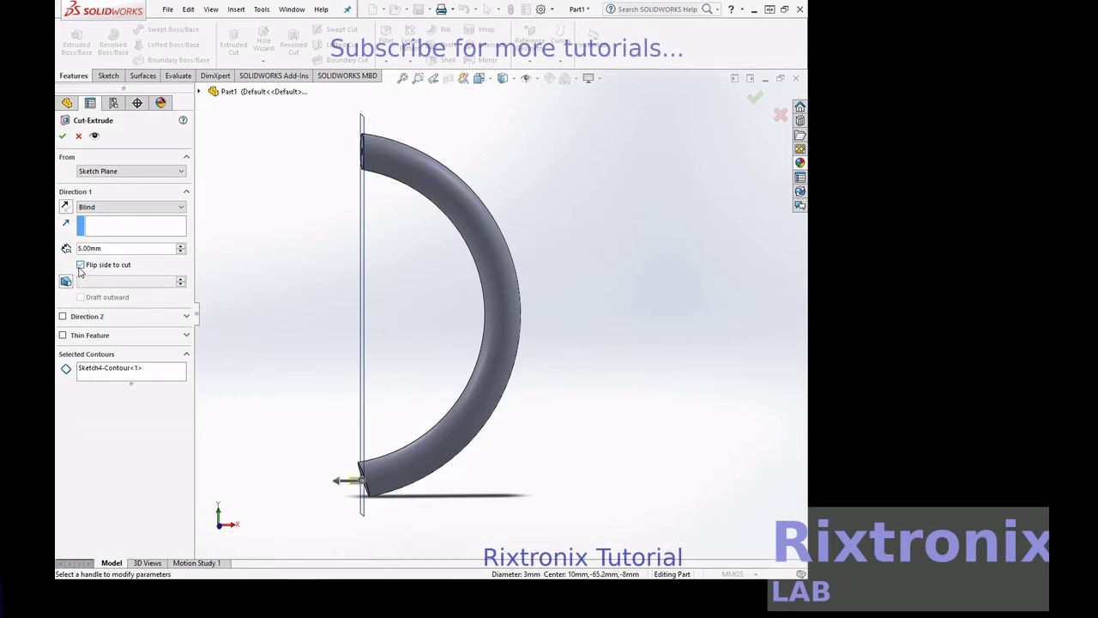
Step: Reverse the cut direction so it goes into the handle, and complete the extruded cut
click(66, 207)
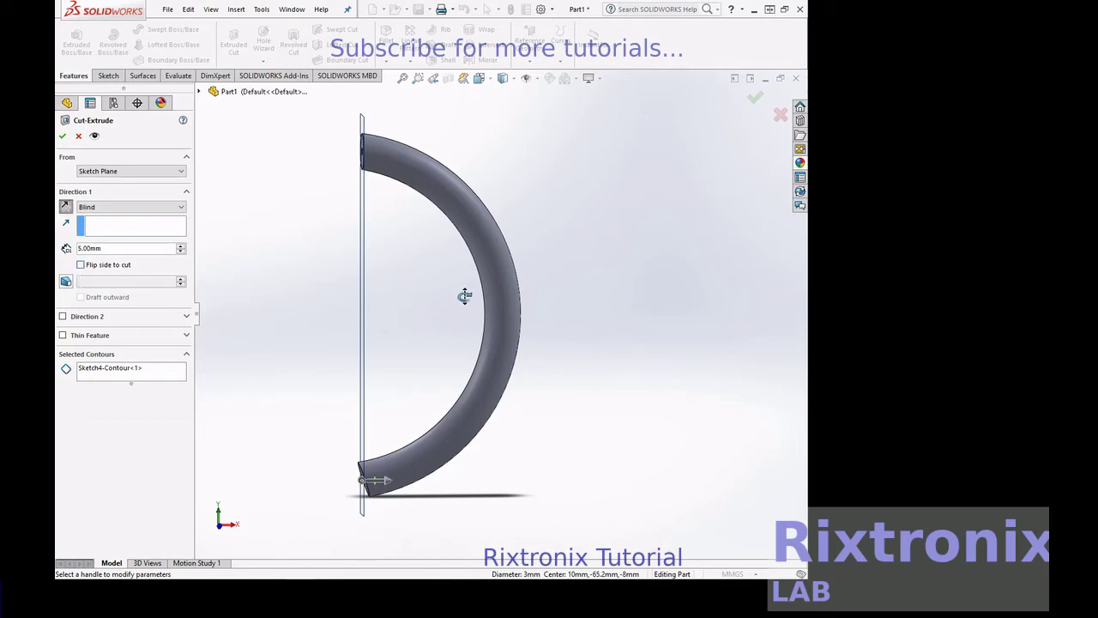
right_click(649, 296)
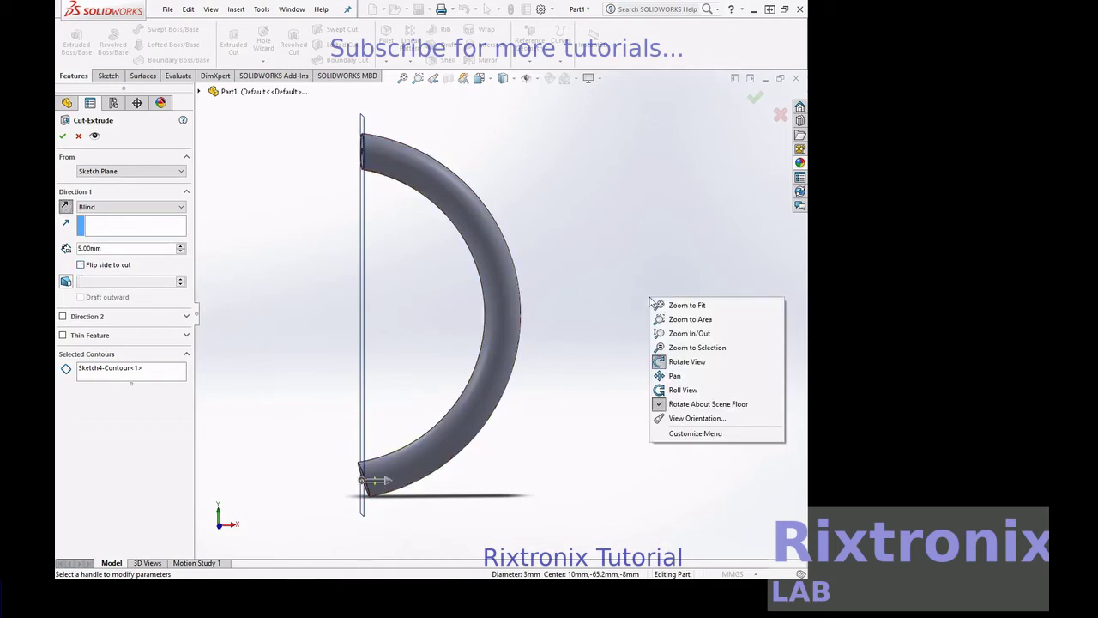
click(678, 362)
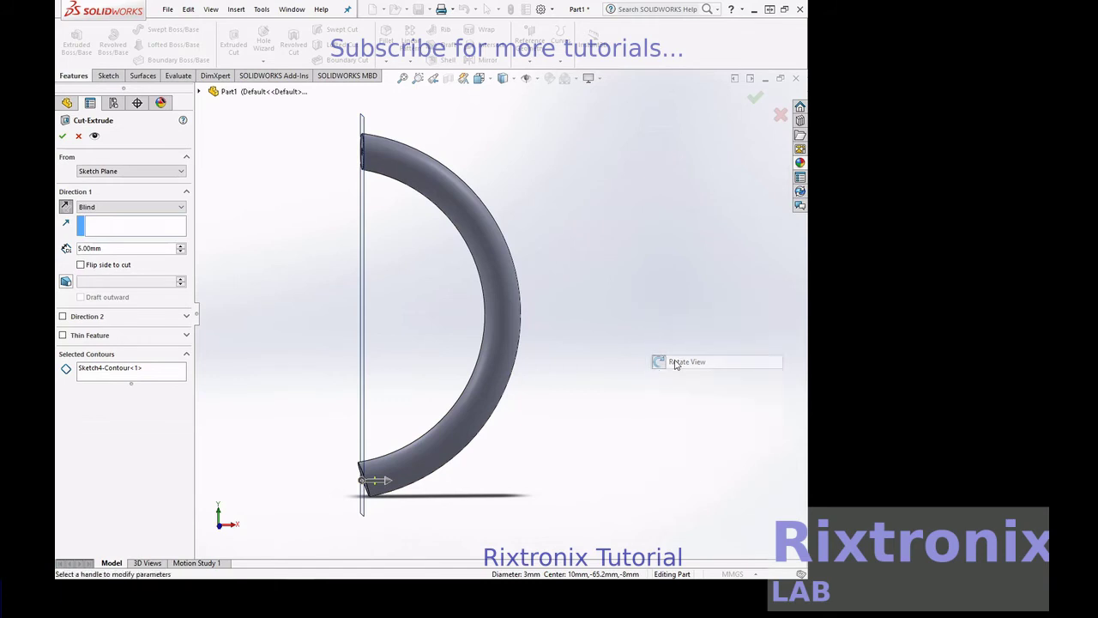
right_click(633, 332)
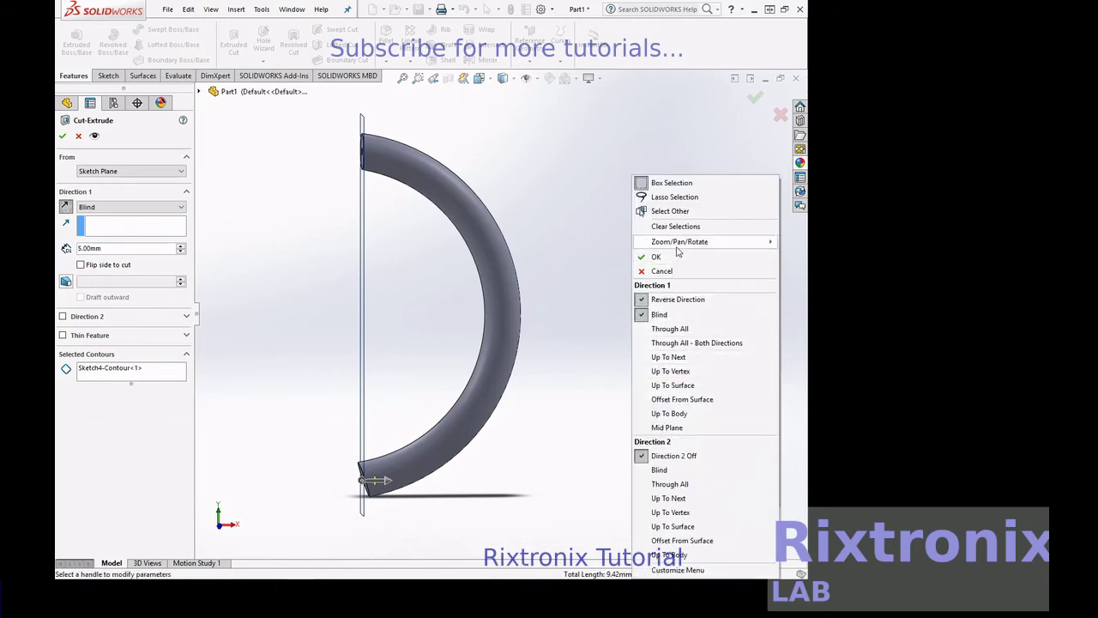
mouse_move(687, 241)
click(573, 302)
drag(571, 297, 623, 301)
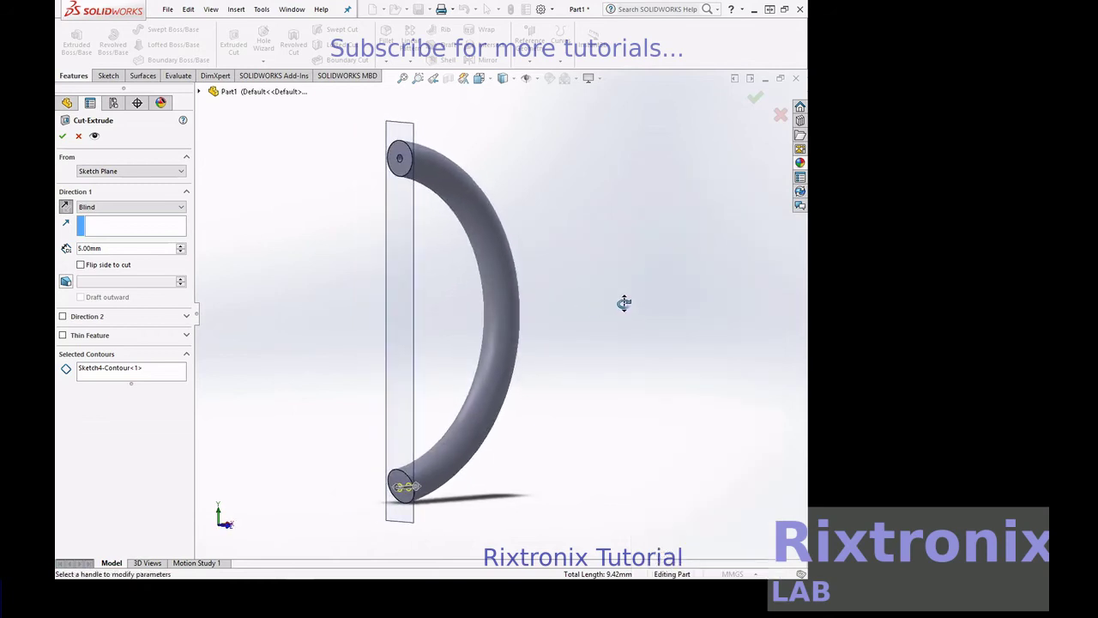
key(Return)
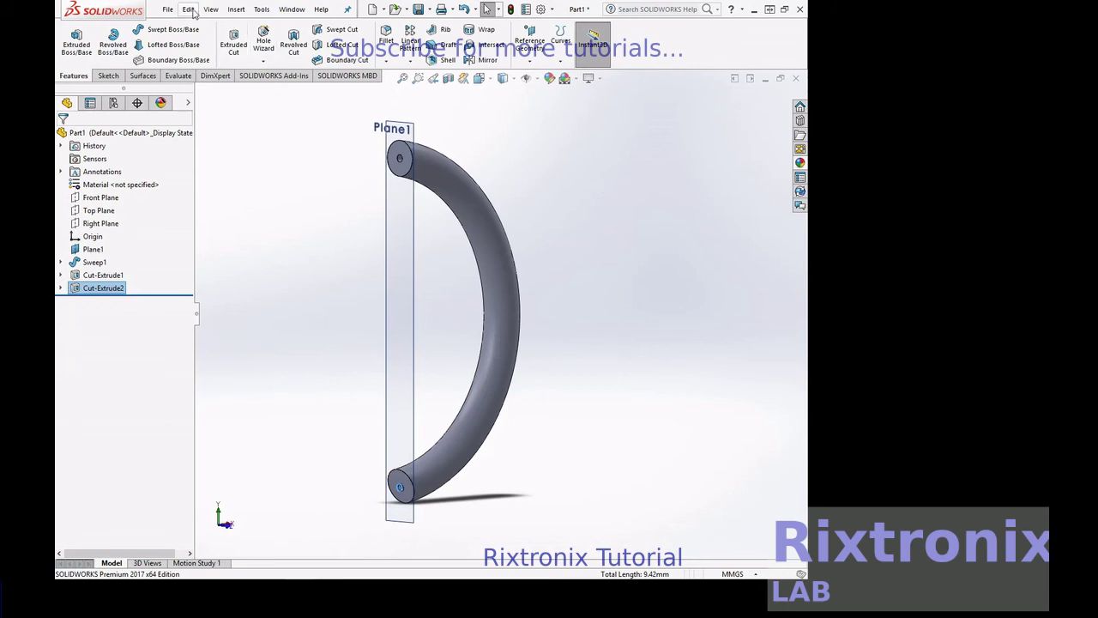
Step: Save the part as "Door Handle V1" in the Solidworks folder
click(168, 10)
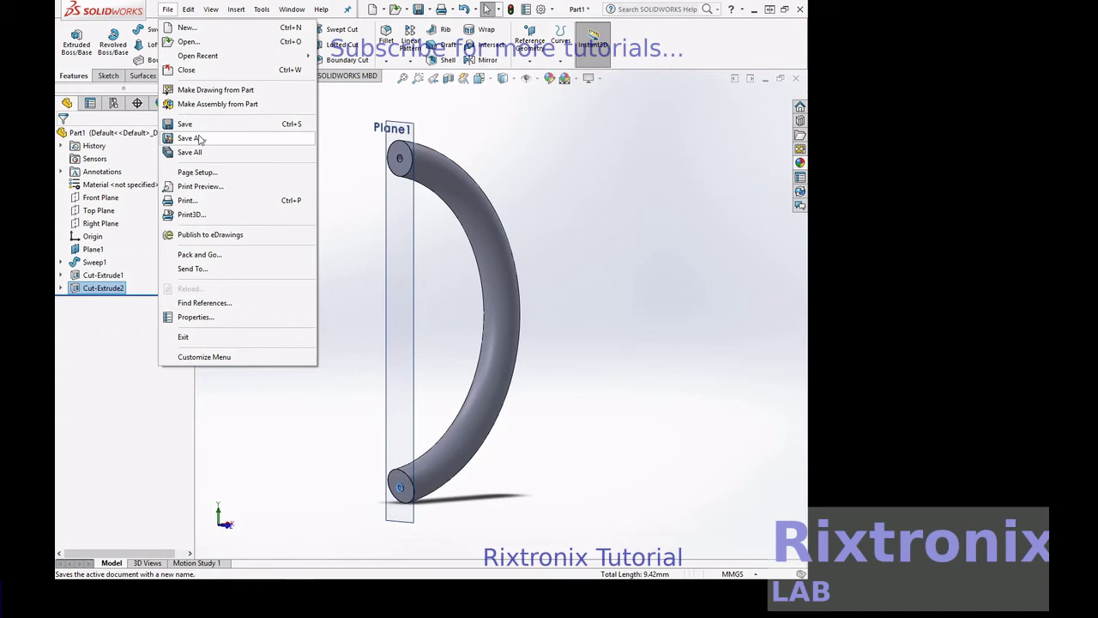
click(195, 138)
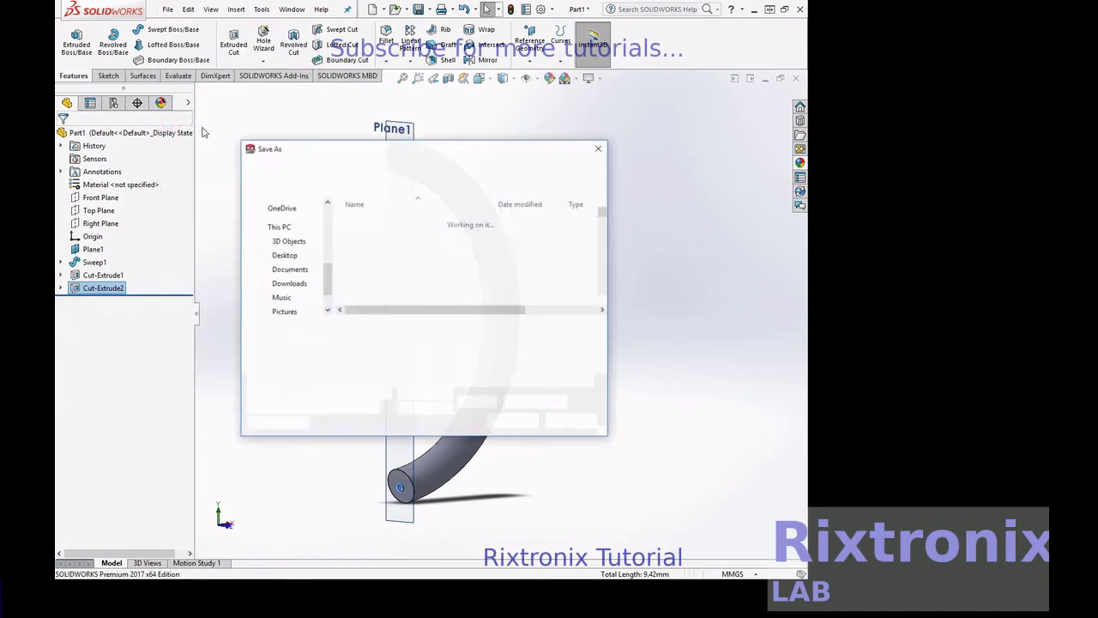
text(Door Handl)
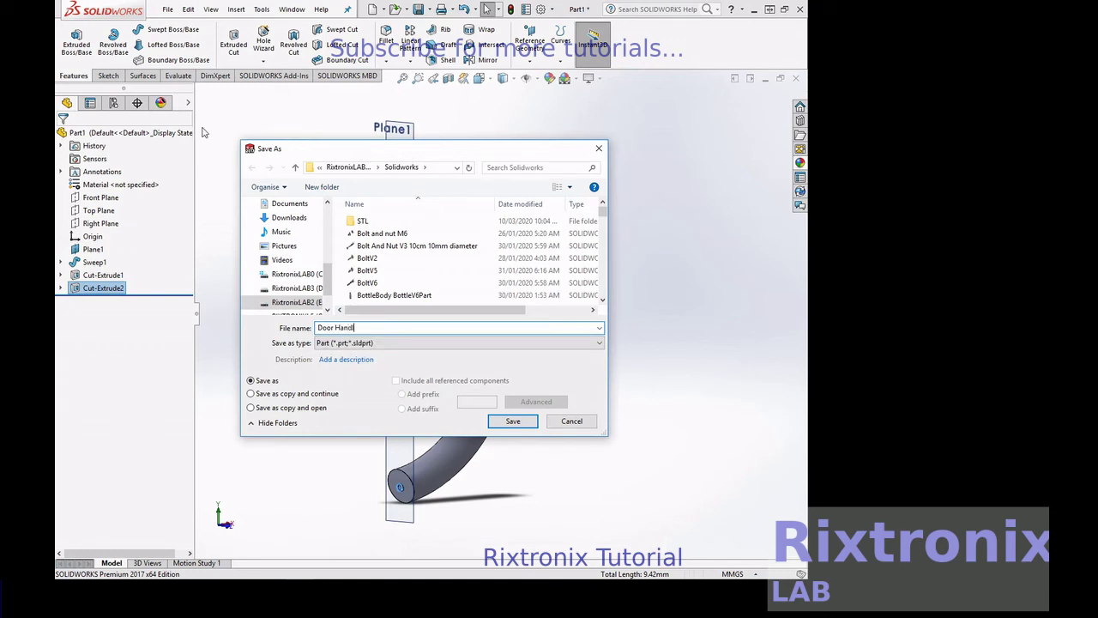
text(e V1)
key(Return)
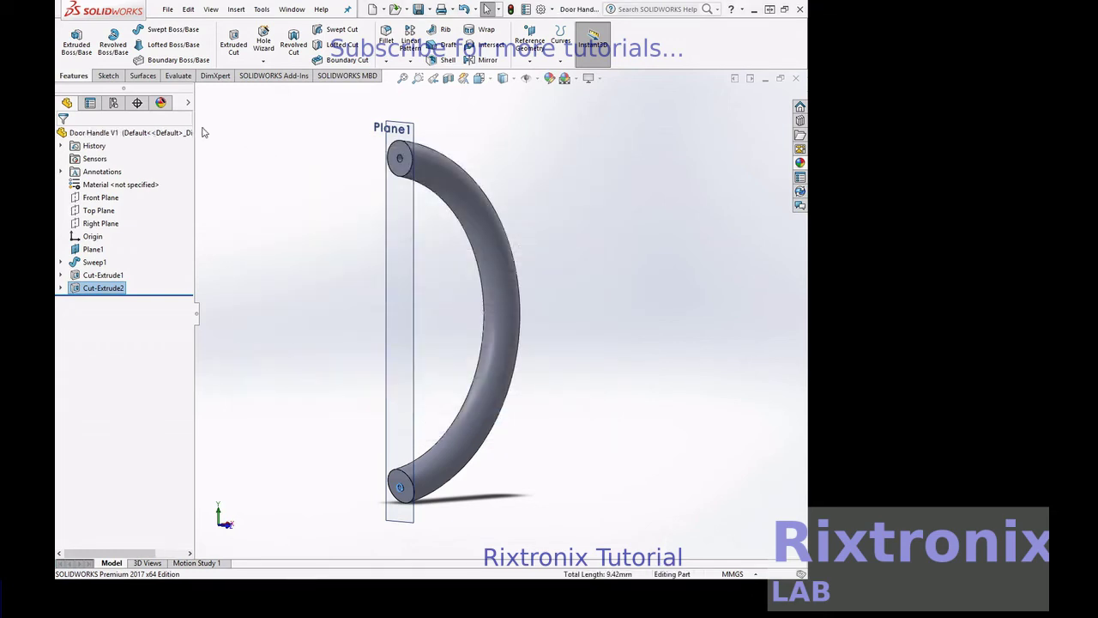
Step: Start a Thread feature on the circular edge of the hole in the handle's upper end
click(648, 172)
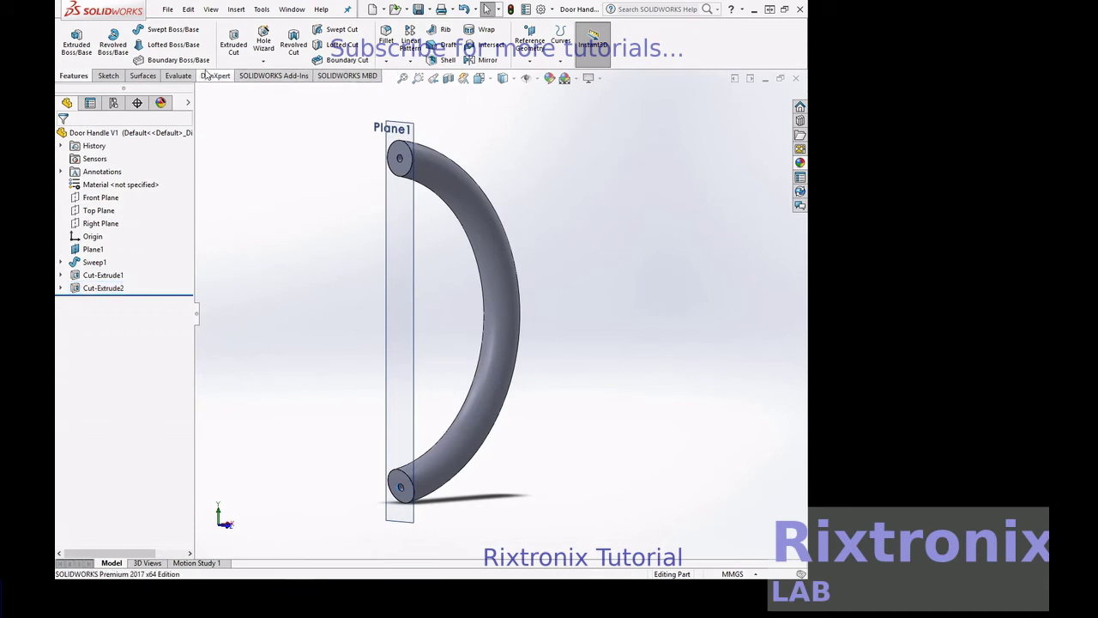
click(261, 62)
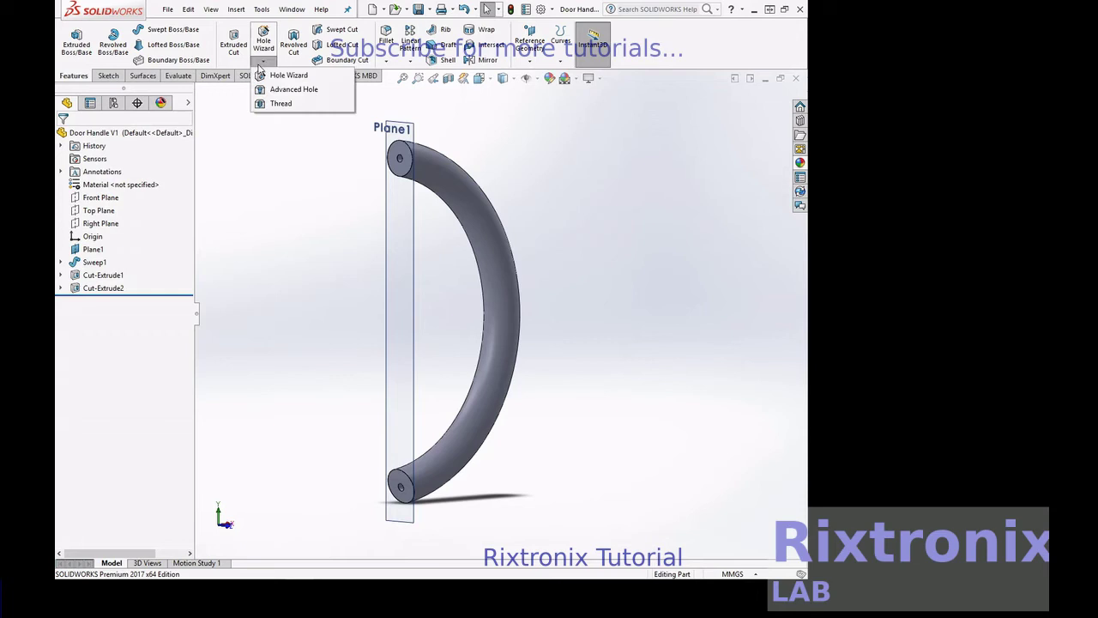
click(277, 103)
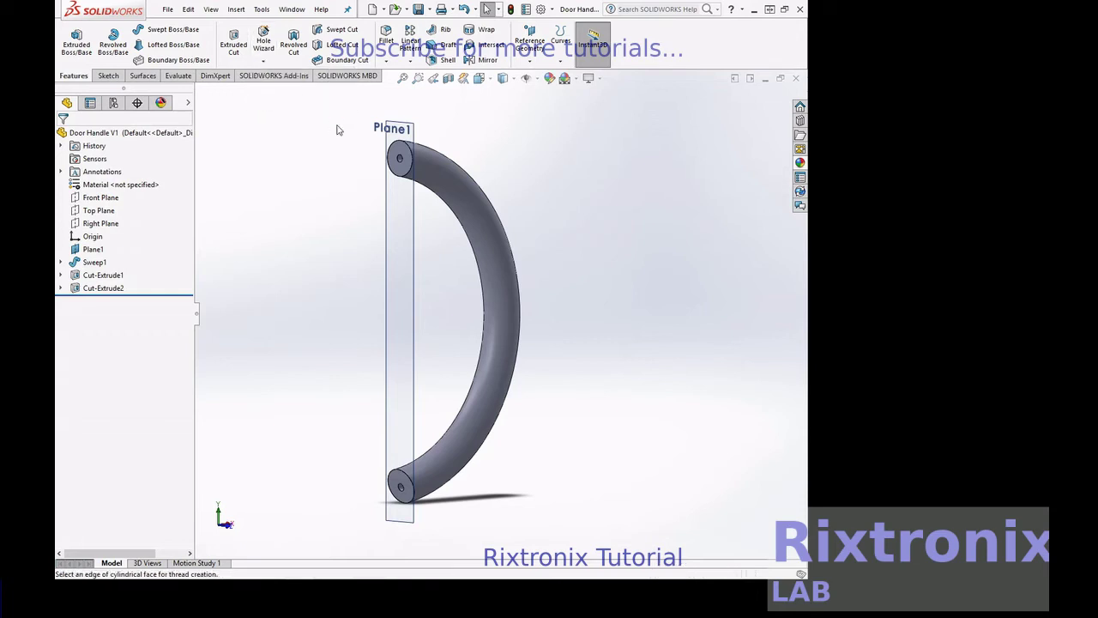
click(399, 161)
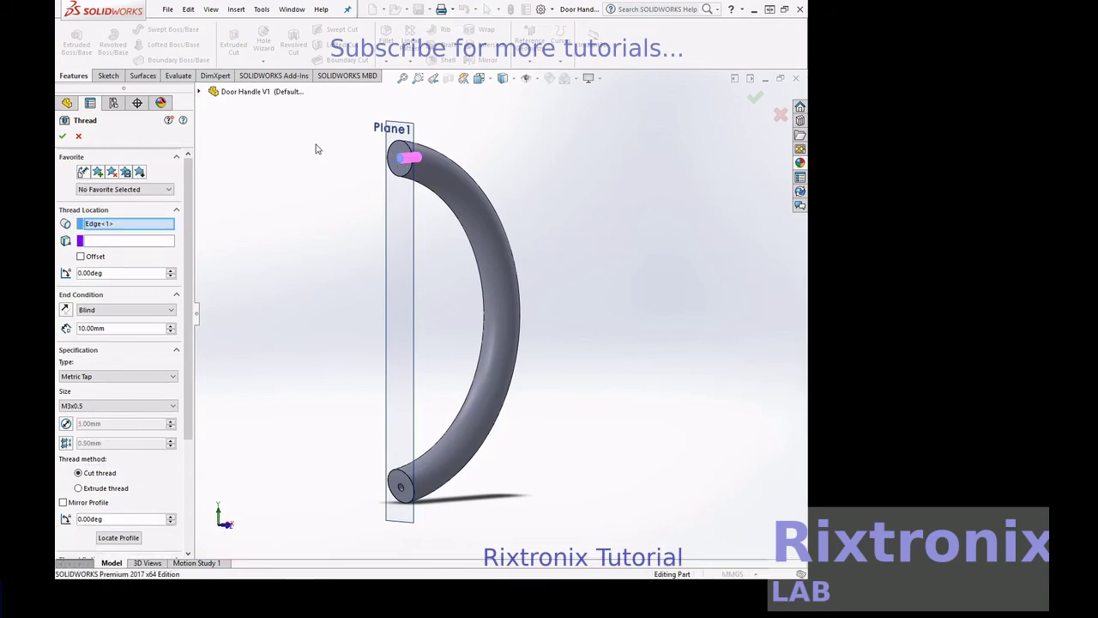
Step: Set the upper hole thread's blind depth to 5 mm and complete the thread
click(80, 328)
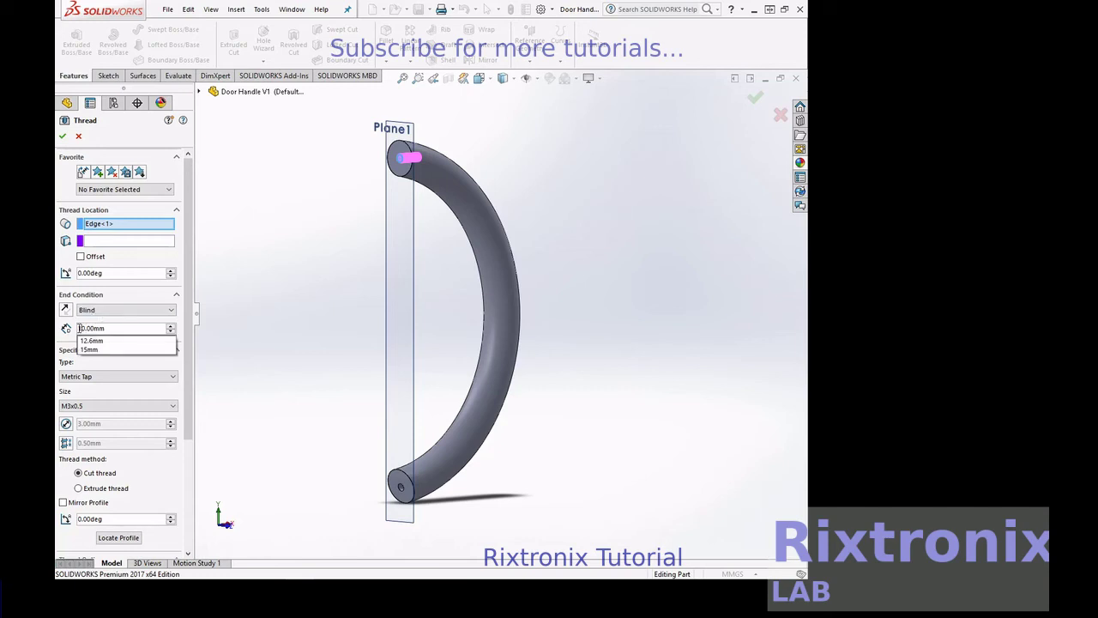
key(Delete)
key(Delete)
text(15)
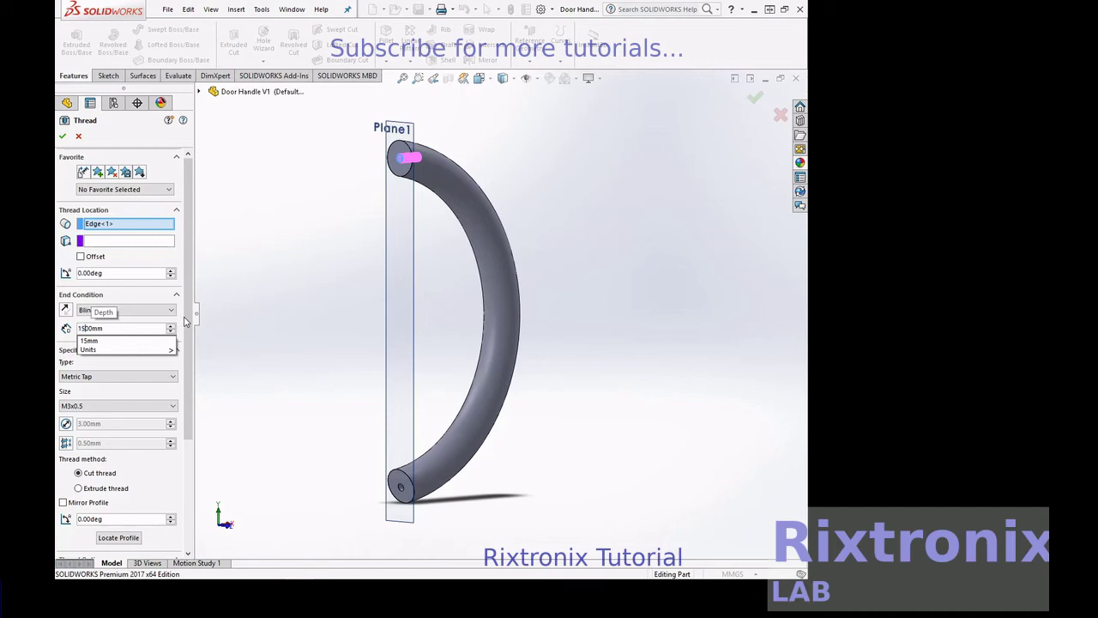
key(BackSpace)
key(BackSpace)
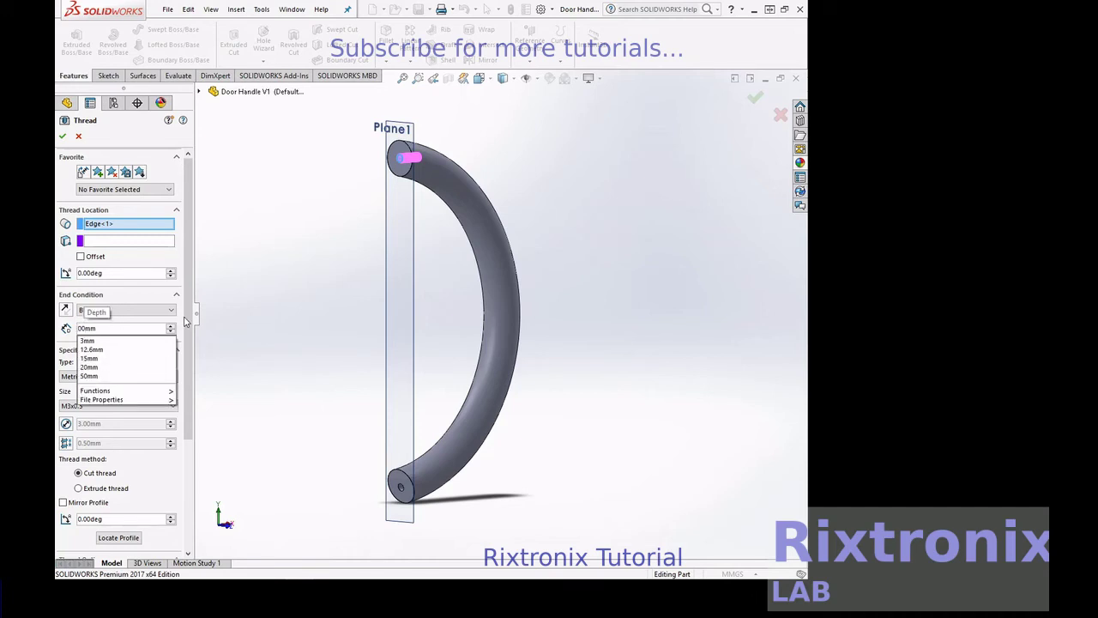
text(5.)
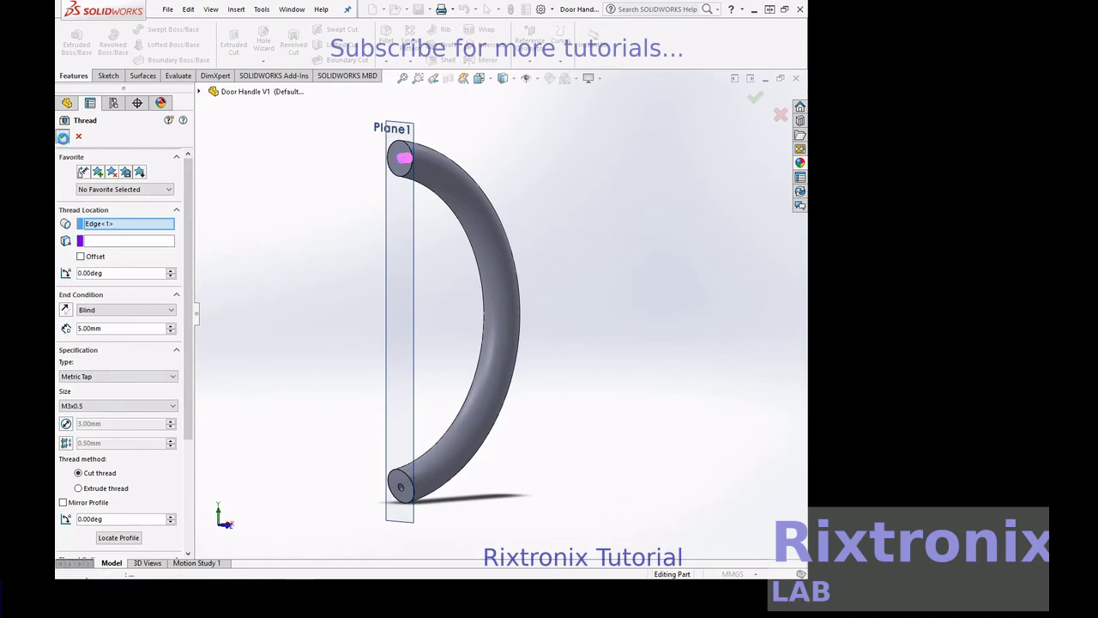
click(62, 136)
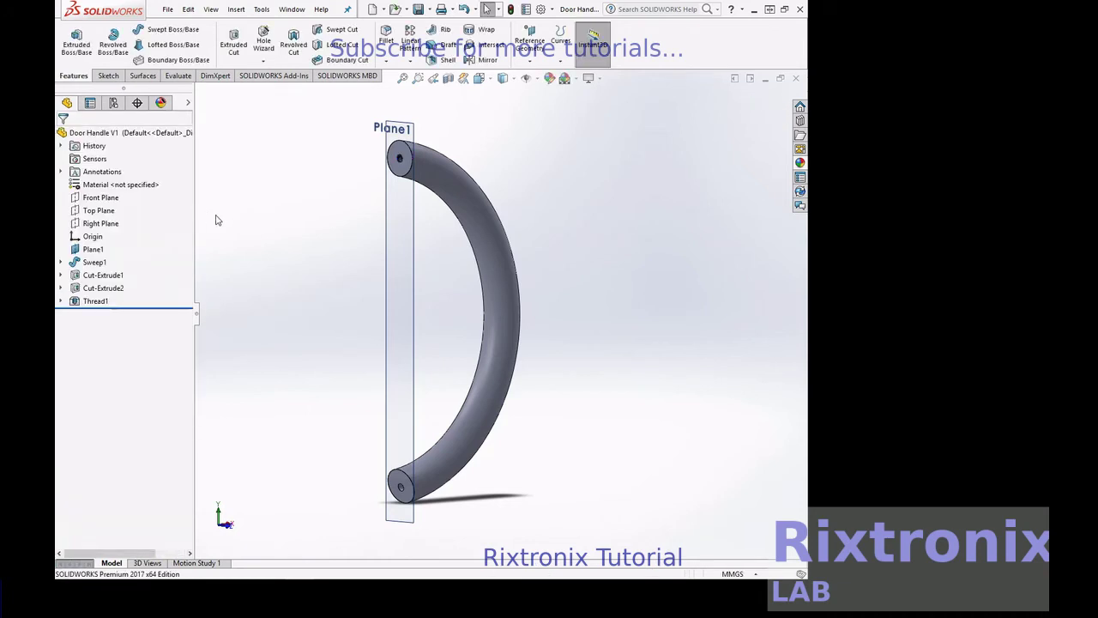
Step: Start a second Thread feature on the circular edge of the lower hole and try to complete it
click(262, 63)
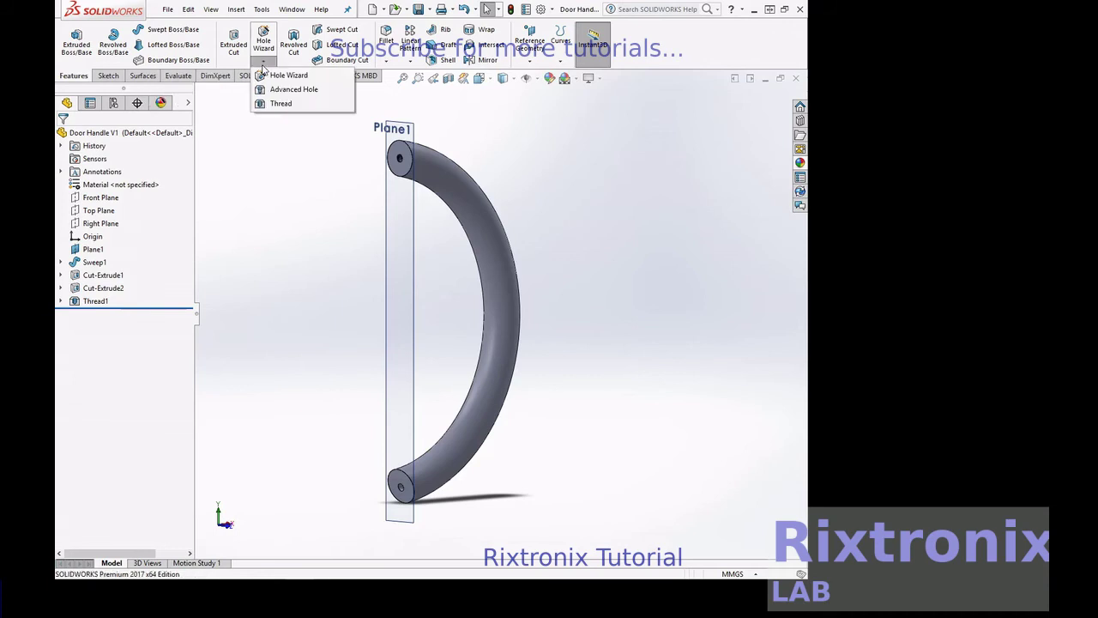
click(280, 103)
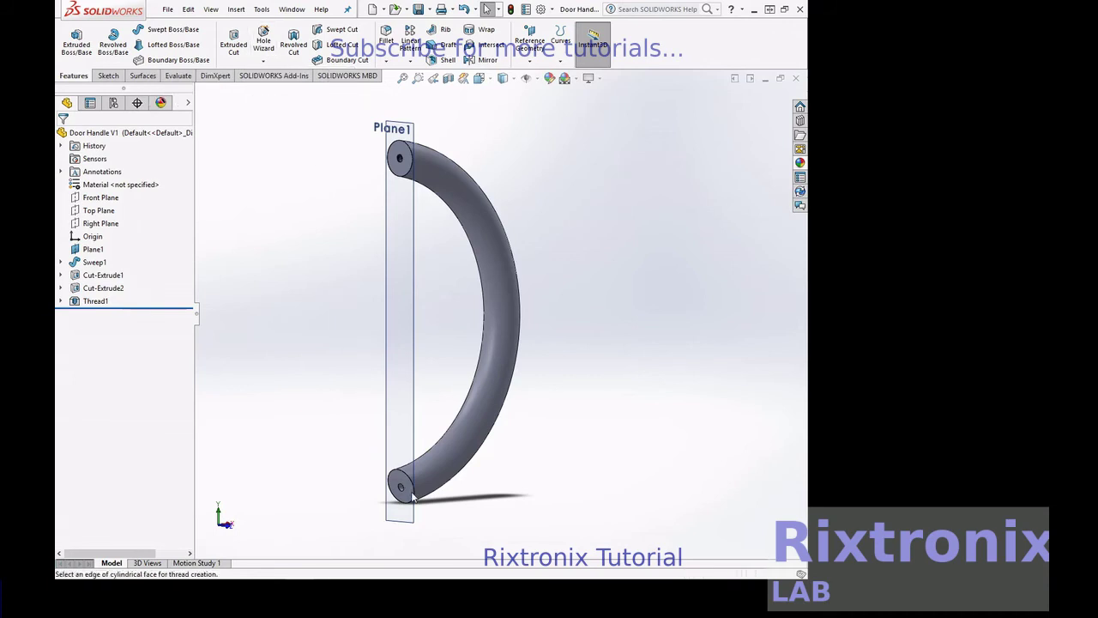
click(404, 491)
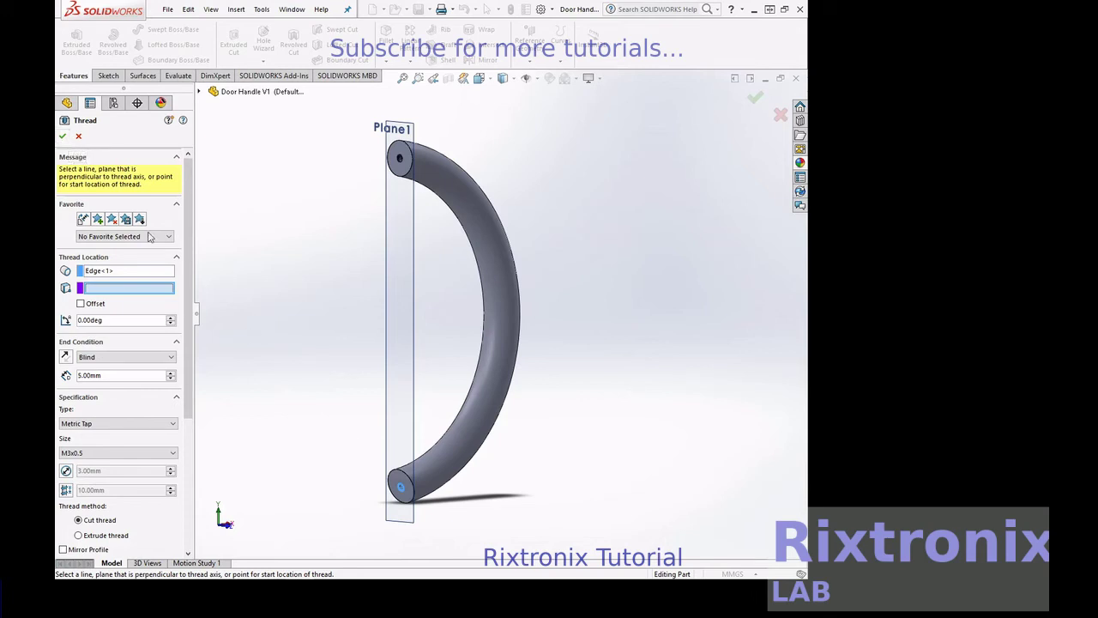
click(62, 136)
Step: Clear the thread's edge selection, reselect the lower hole's circular edge, and reverse the thread direction
click(417, 78)
drag(299, 359, 549, 556)
drag(299, 265, 594, 452)
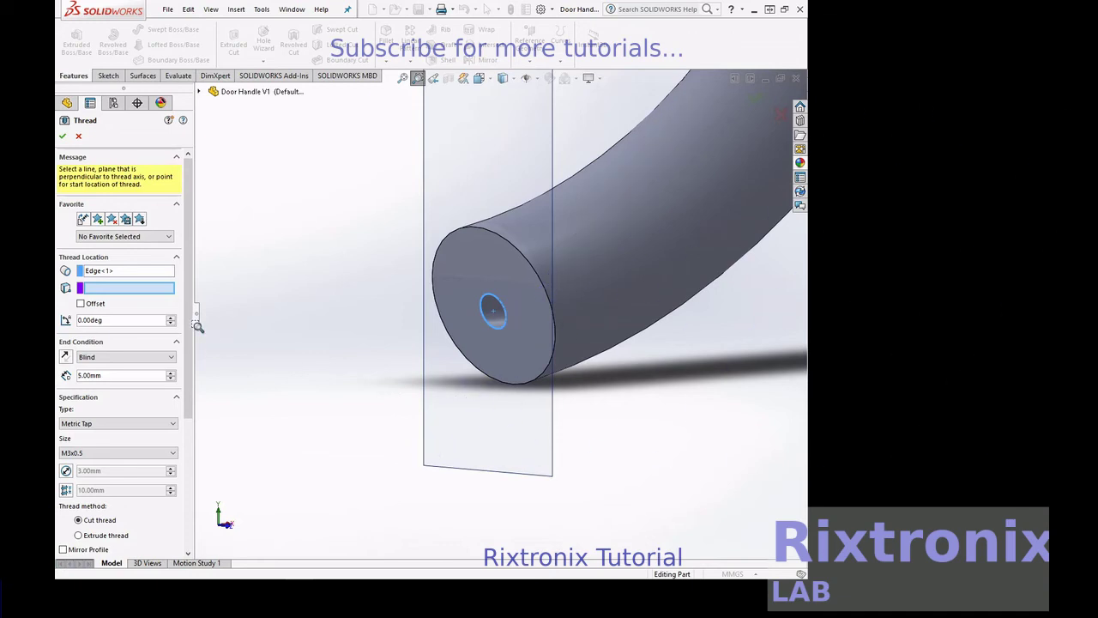
click(113, 271)
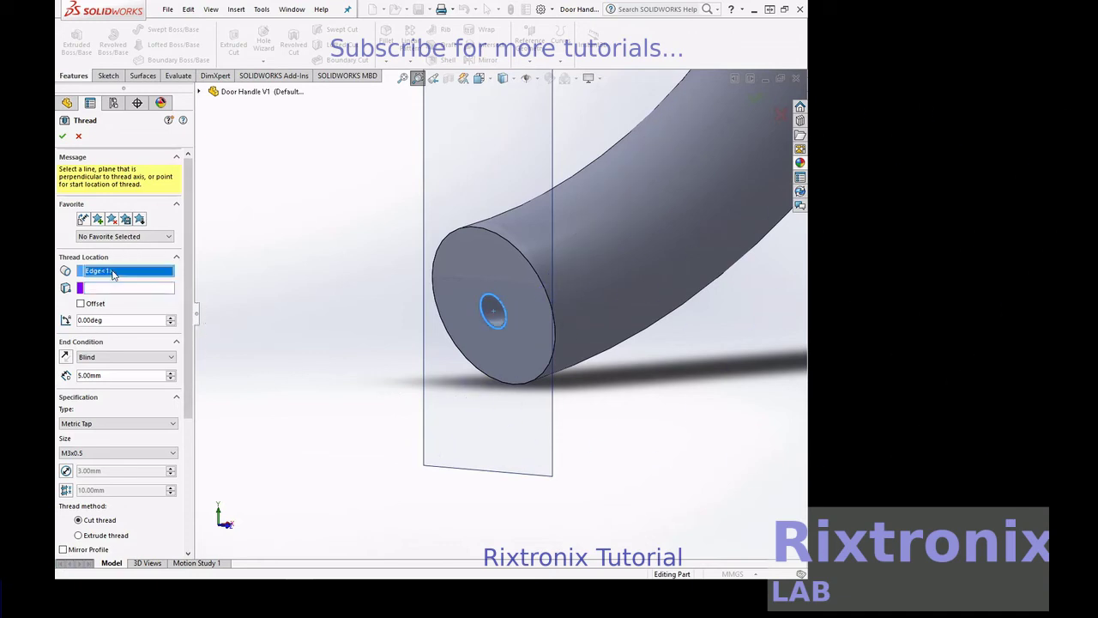
key(Delete)
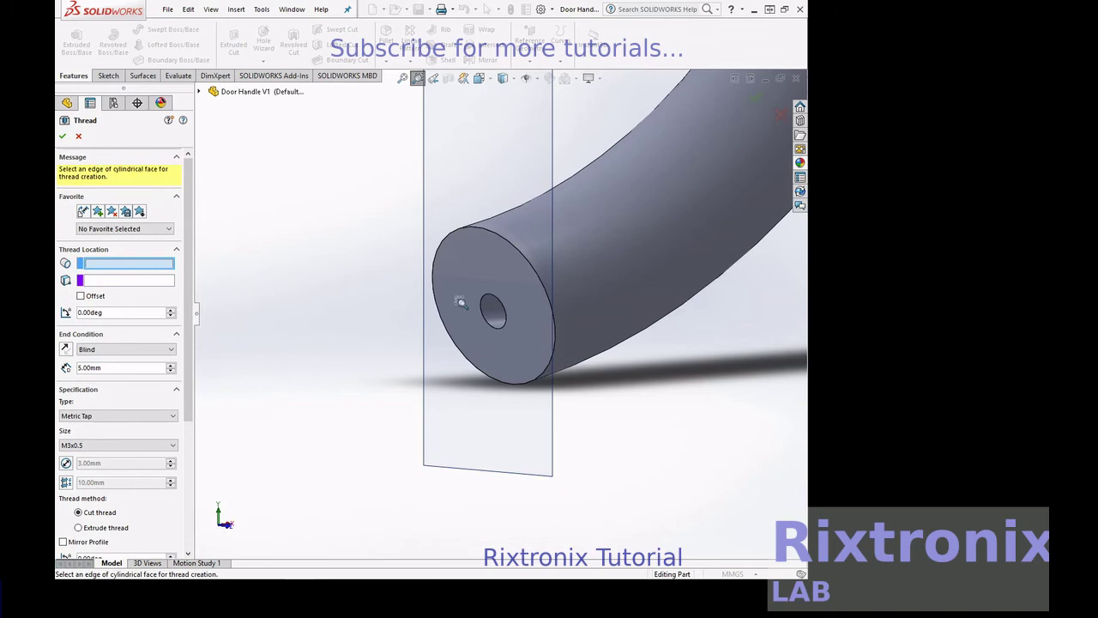
click(506, 316)
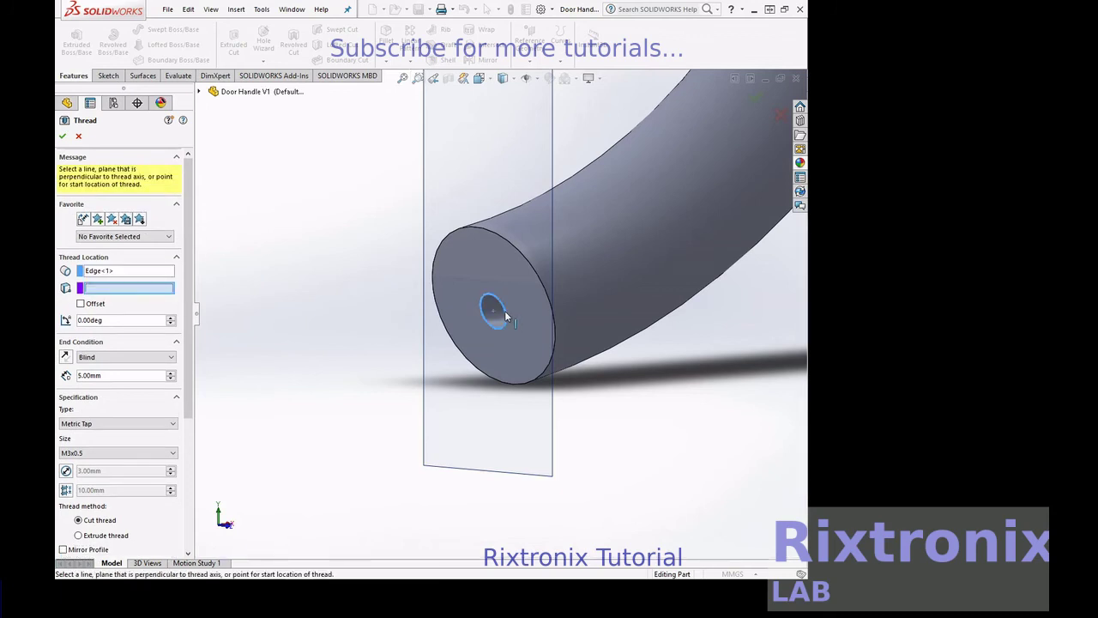
click(70, 358)
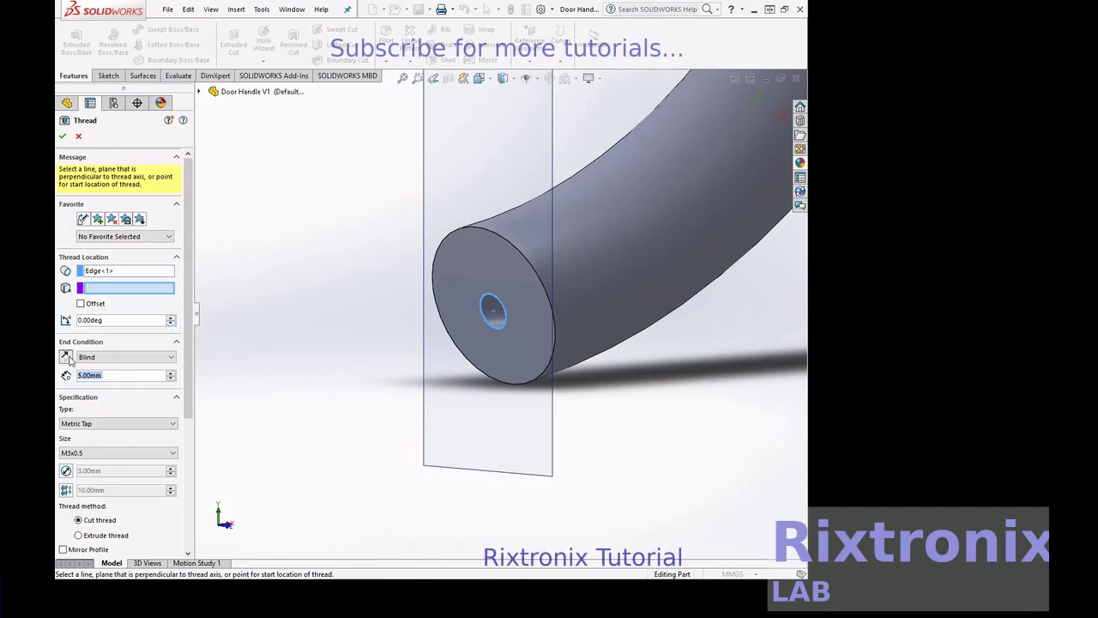